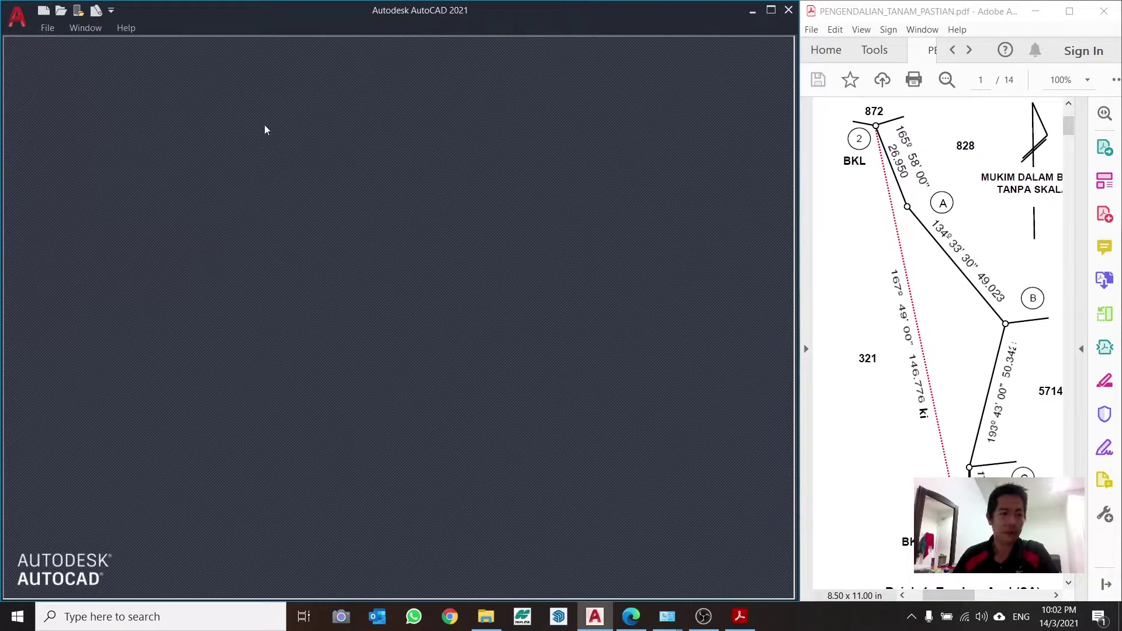
- Create a new blank drawing (Drawing5) from the acad-OTmeter template
{"action": "left_click", "coordinate": [47, 11]}
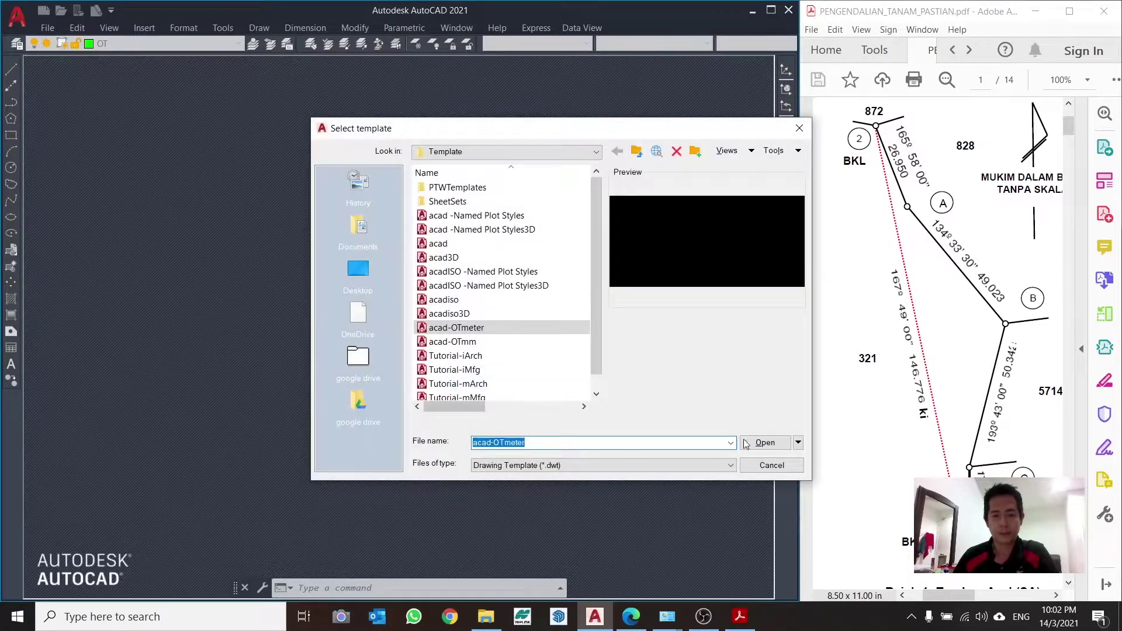
{"action": "left_click", "coordinate": [760, 442]}
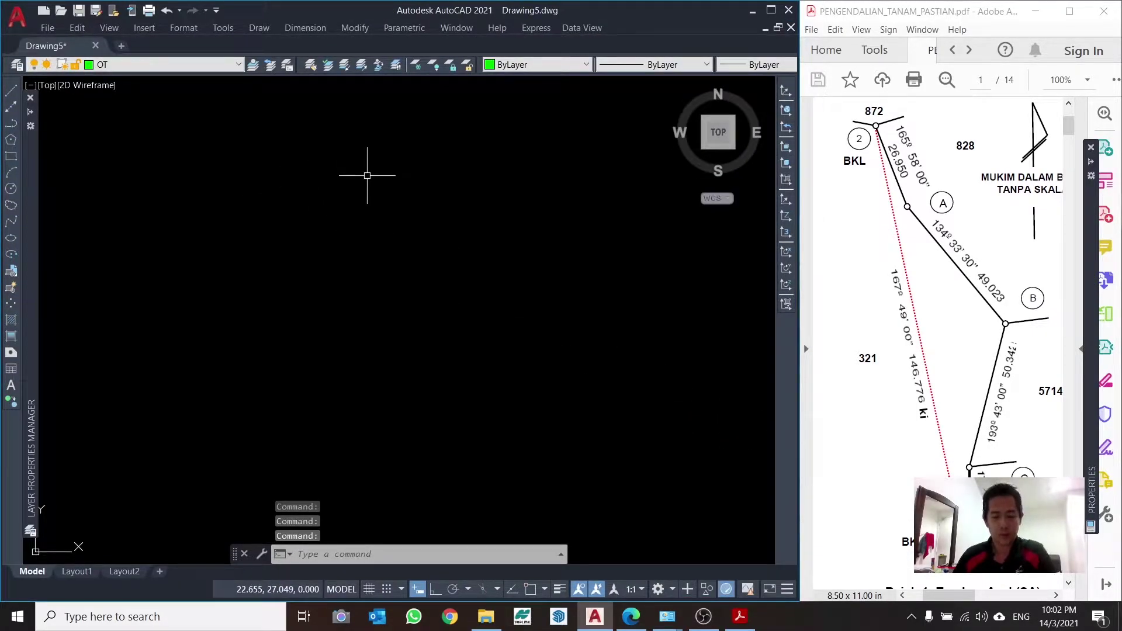
- Set the drawing units so angles run clockwise with North as the zero direction
{"action": "type", "text": "U"}
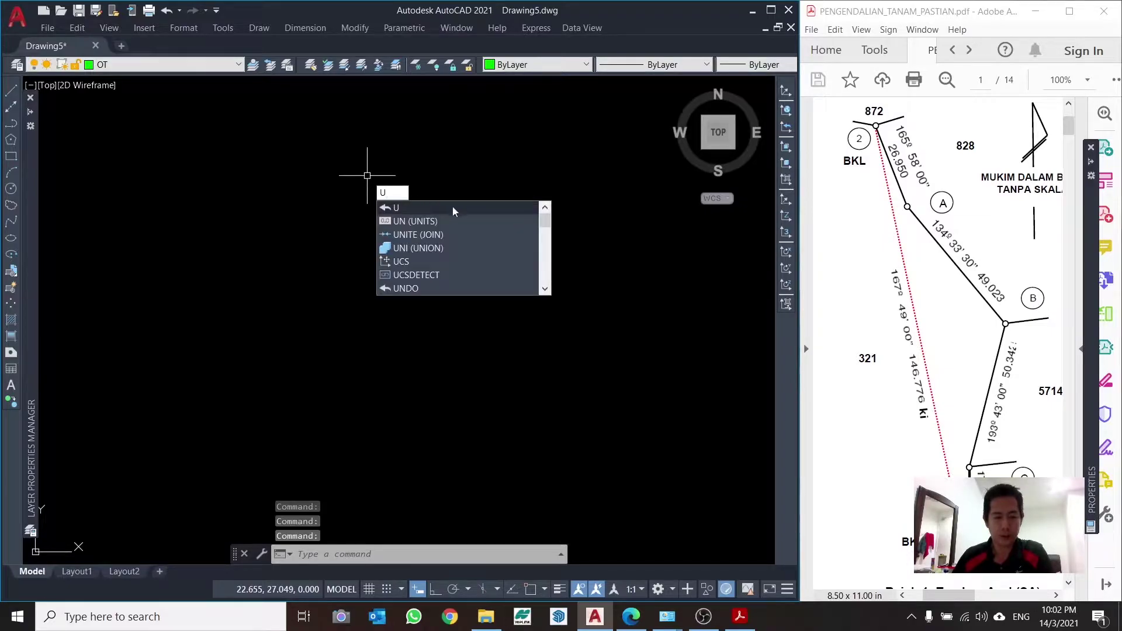
{"action": "type", "text": "N"}
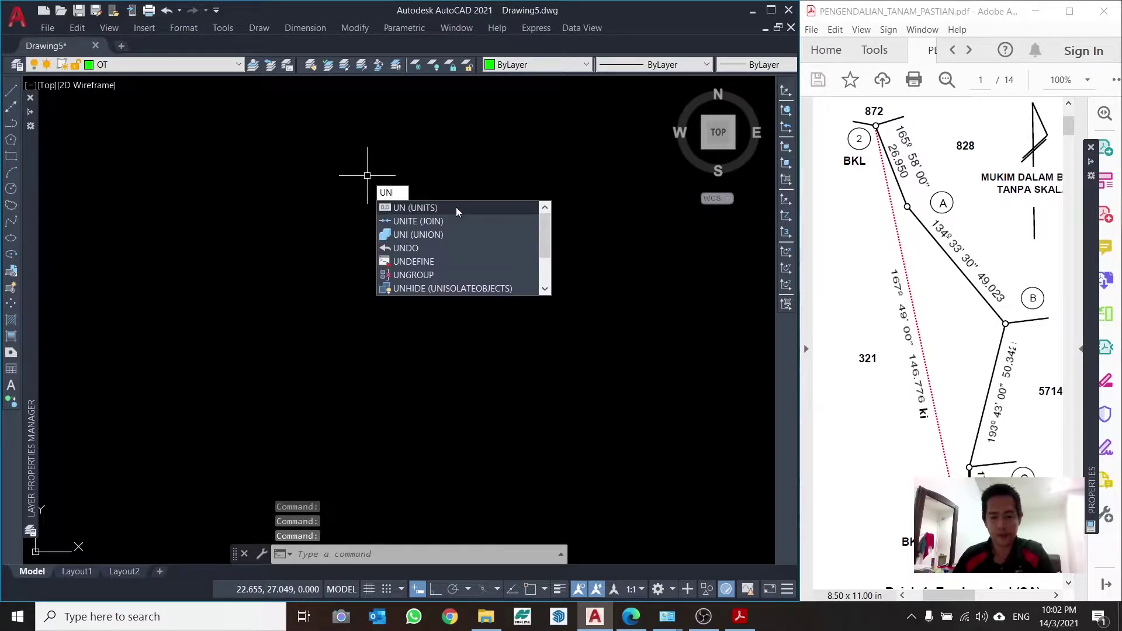
{"action": "key", "text": "Return"}
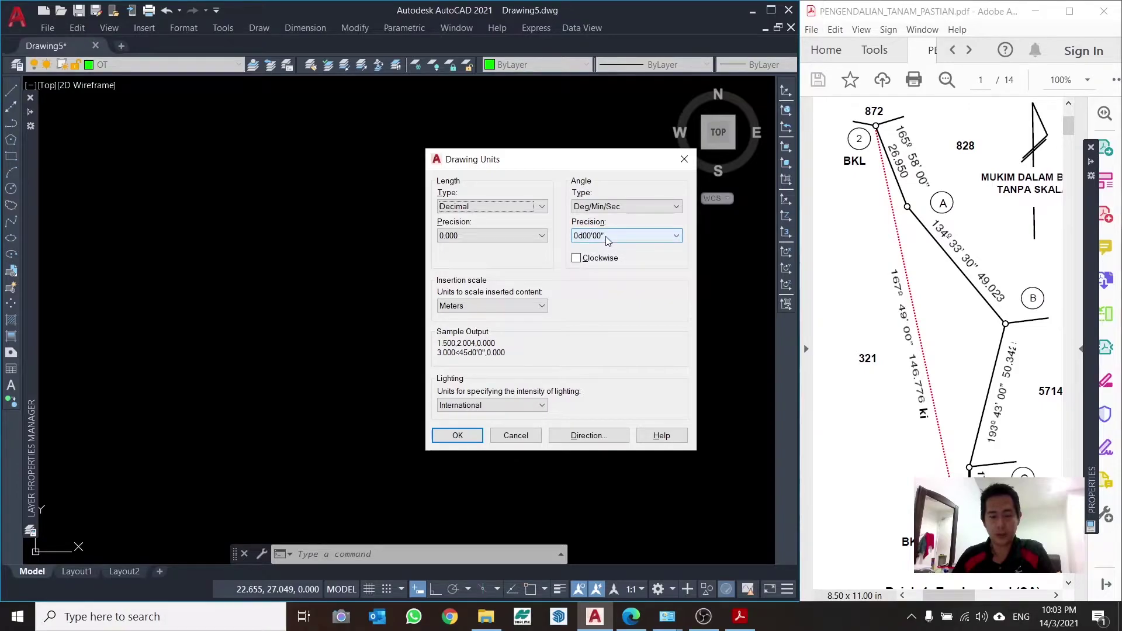
{"action": "left_click", "coordinate": [581, 264]}
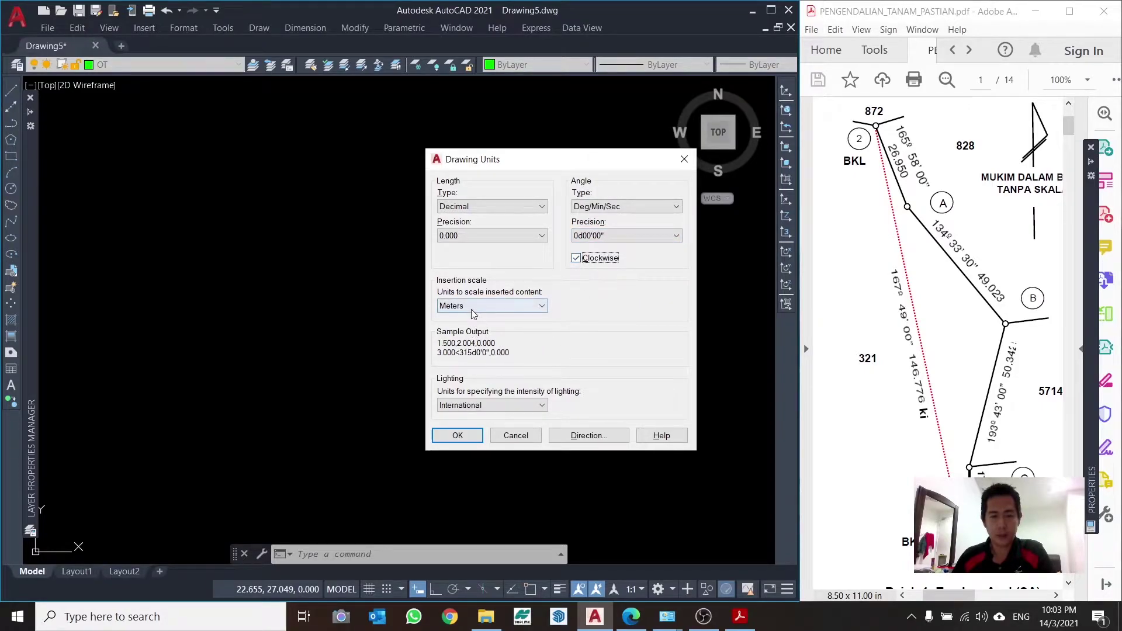
{"action": "left_click", "coordinate": [587, 435]}
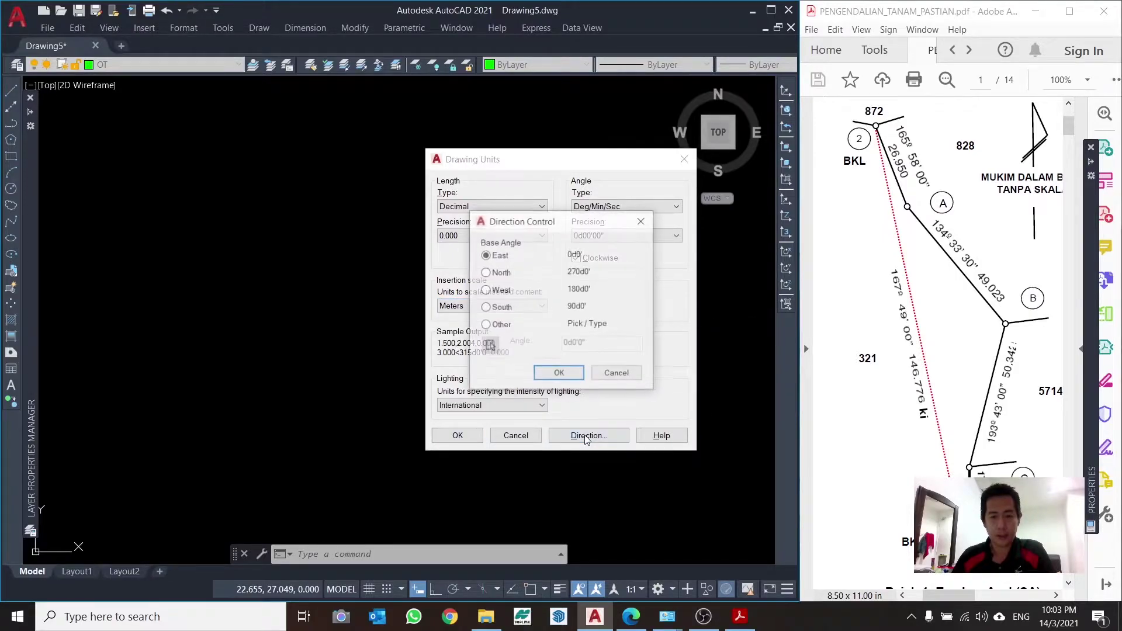
{"action": "left_click", "coordinate": [497, 273]}
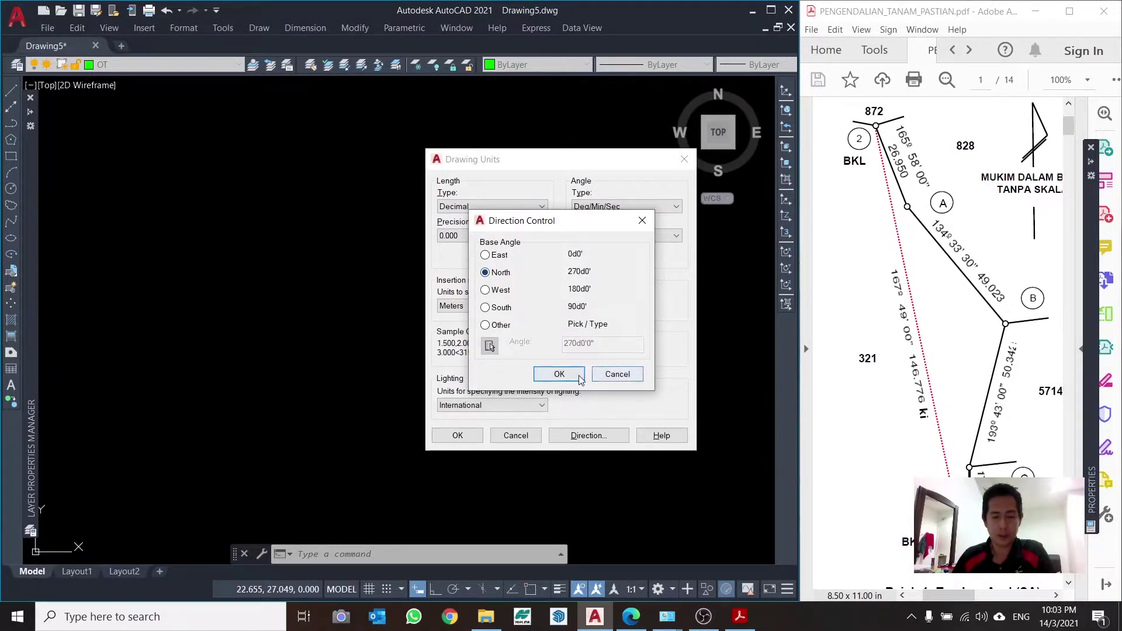
{"action": "left_click", "coordinate": [557, 375]}
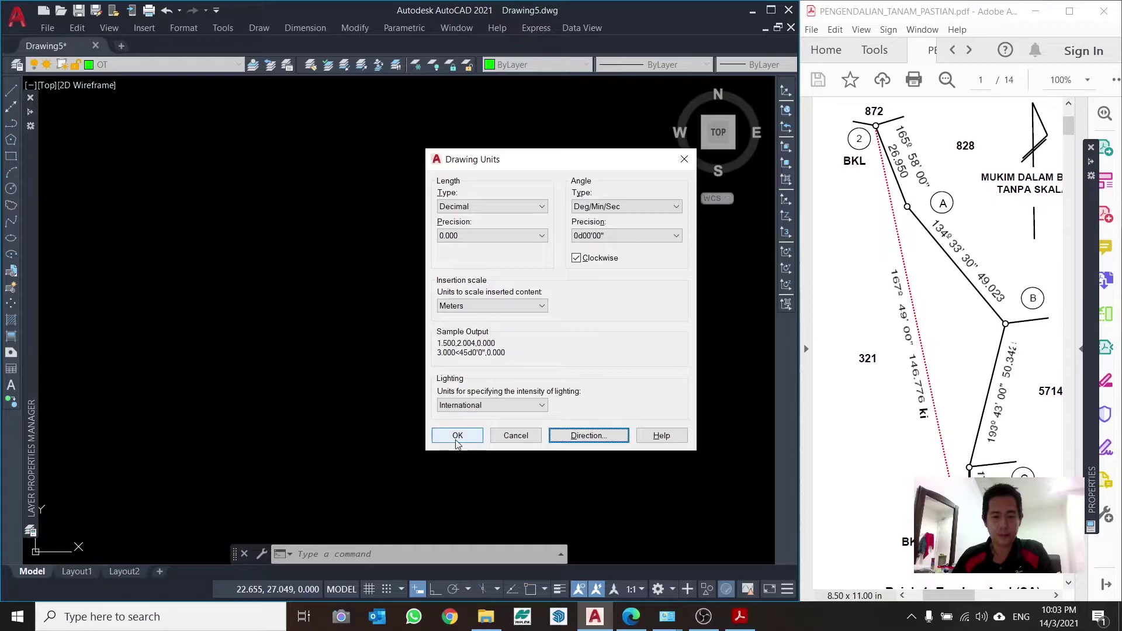
{"action": "left_click", "coordinate": [458, 436]}
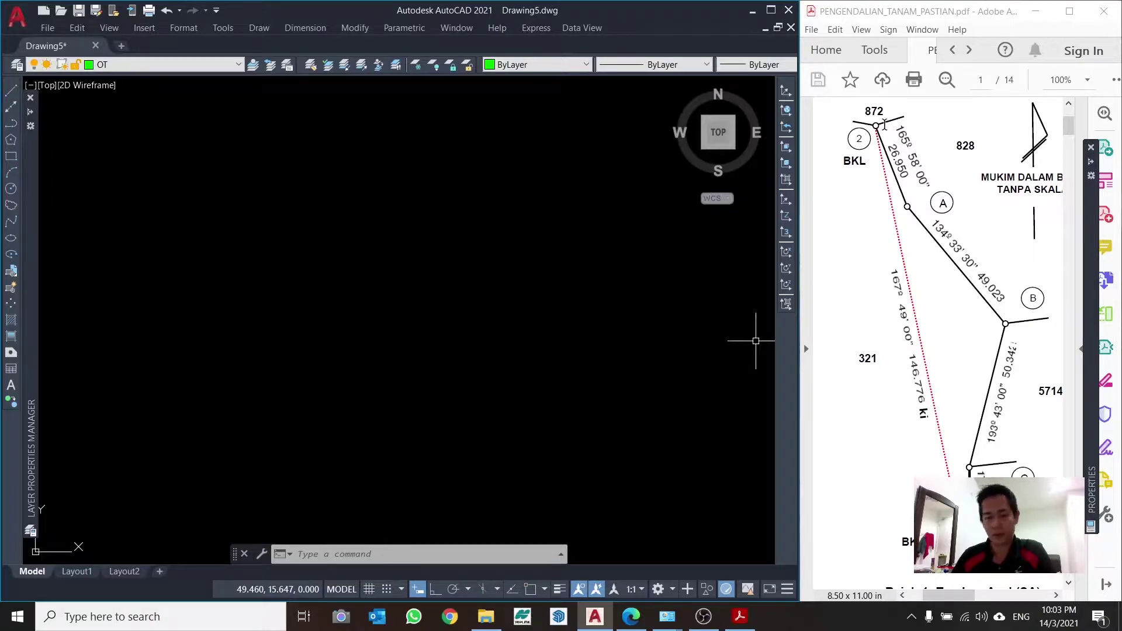
- Start a line with its first point at the origin 0,0
{"action": "left_click", "coordinate": [12, 93]}
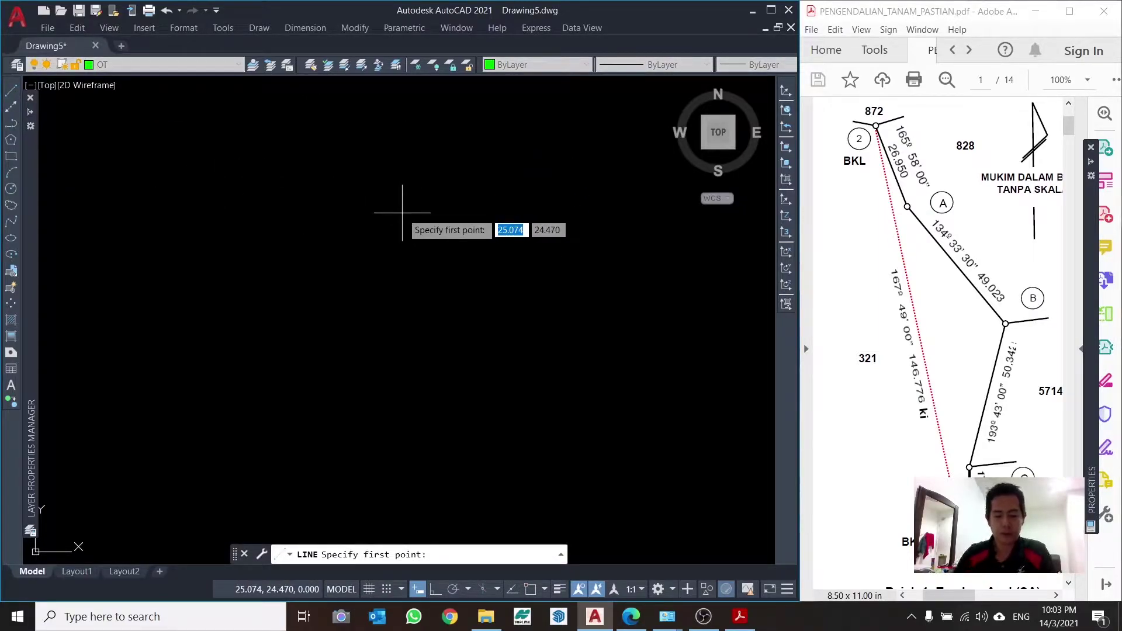
{"action": "type", "text": "0"}
{"action": "key", "text": "Tab"}
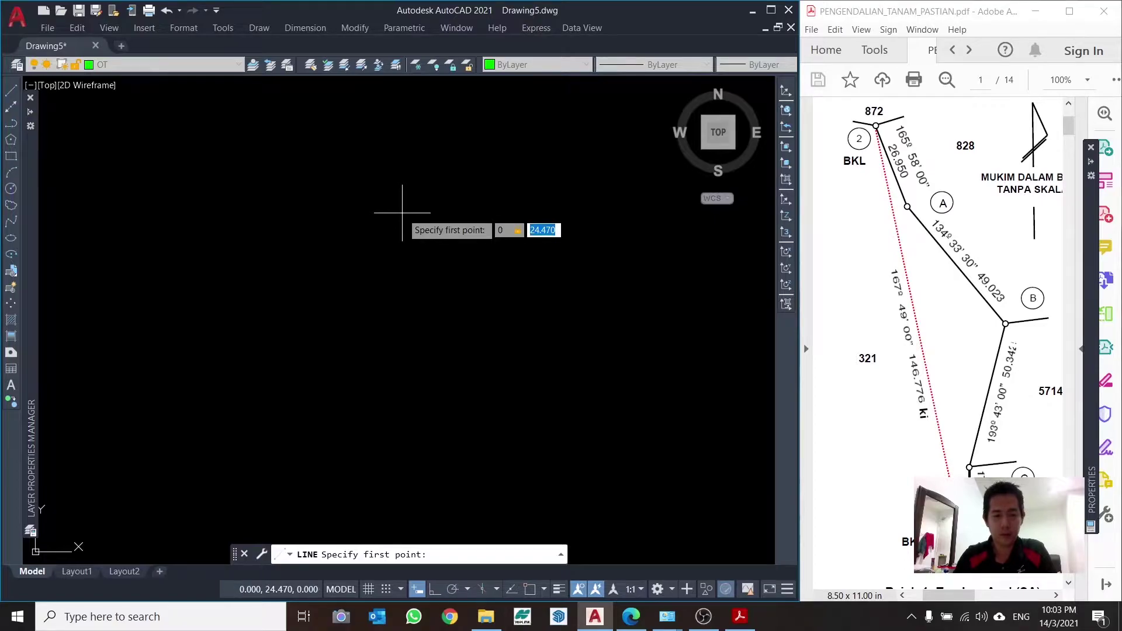
{"action": "type", "text": "0"}
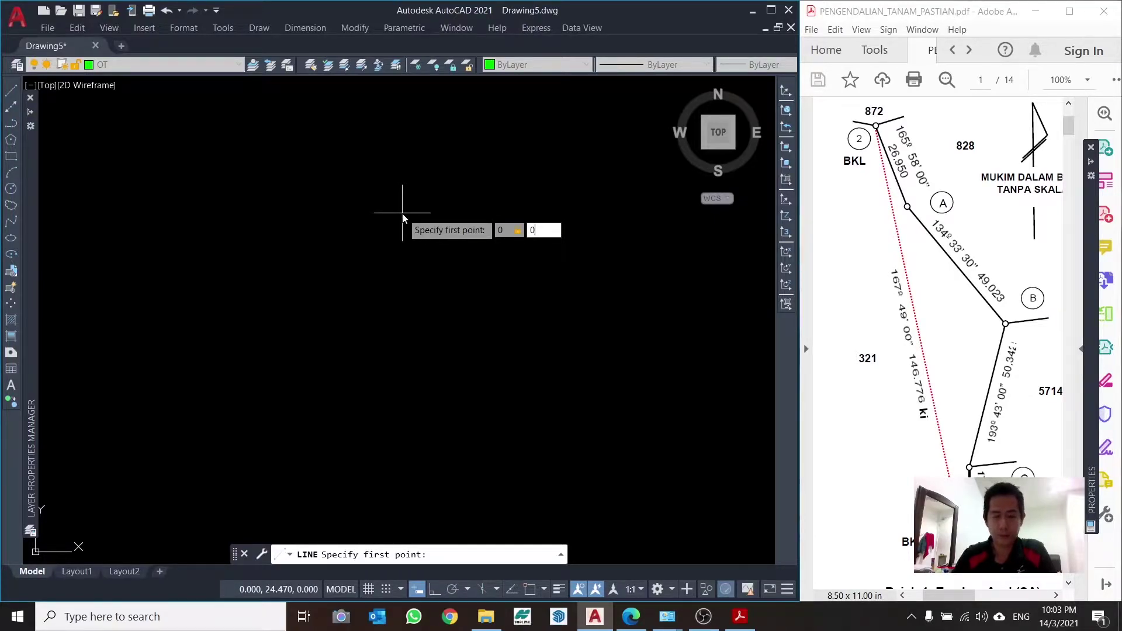
{"action": "key", "text": "Return"}
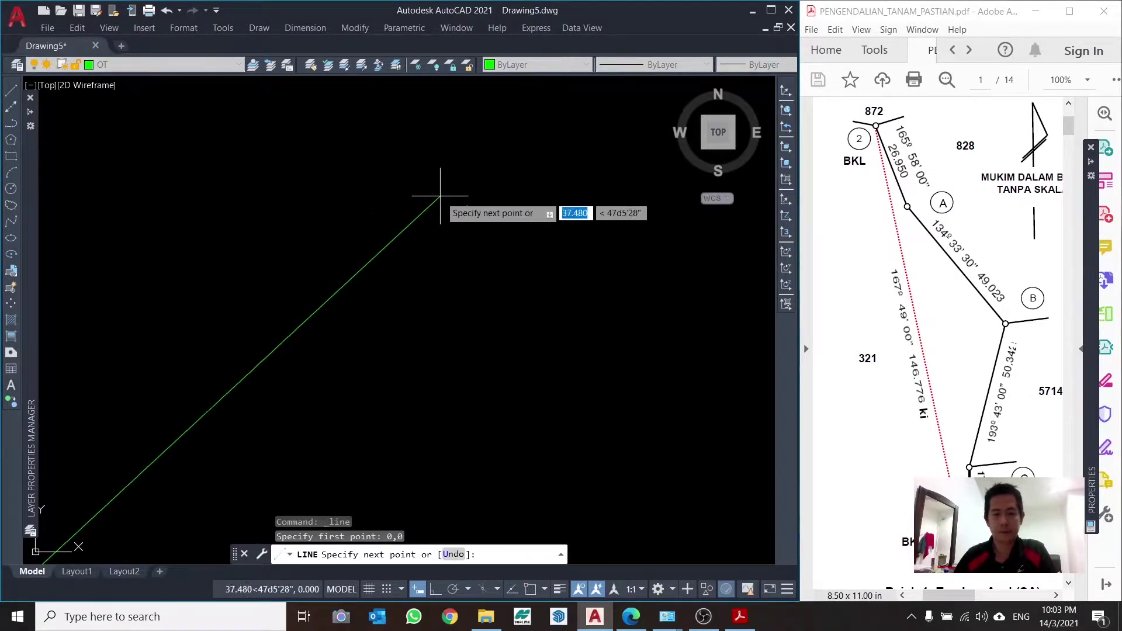
{"action": "middle_click_drag", "start_coordinate": [440, 196], "coordinate": [388, 313]}
{"action": "scroll", "coordinate": [312, 357], "scroll_direction": "up", "scroll_amount": 4}
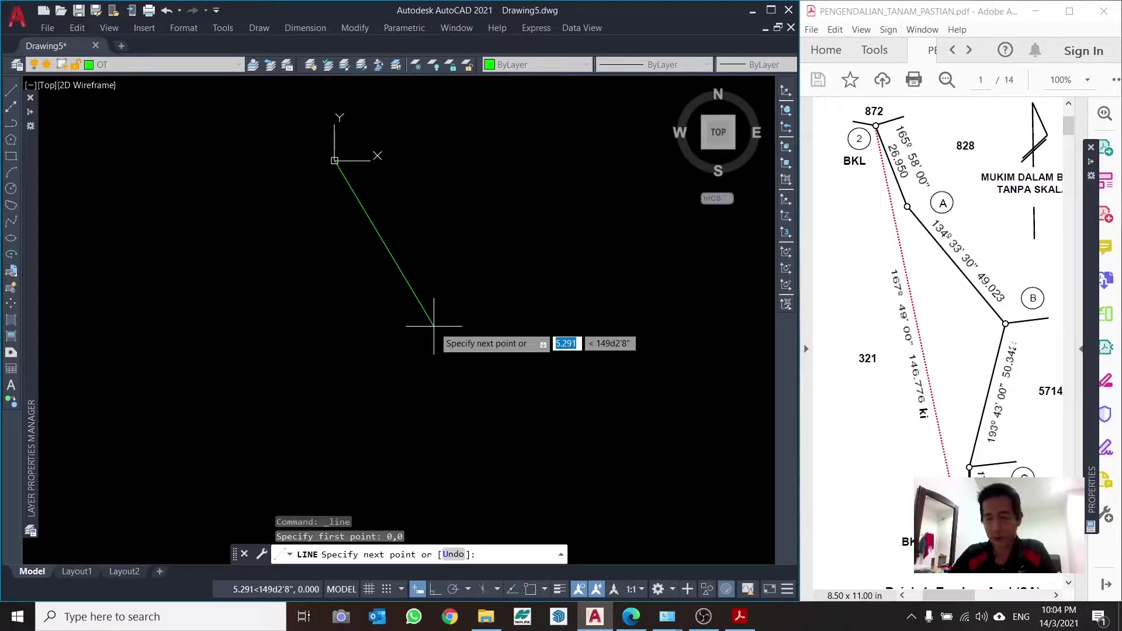
- Enter the first leg as 26.95 long at bearing 165d58'00"
{"action": "type", "text": "2"}
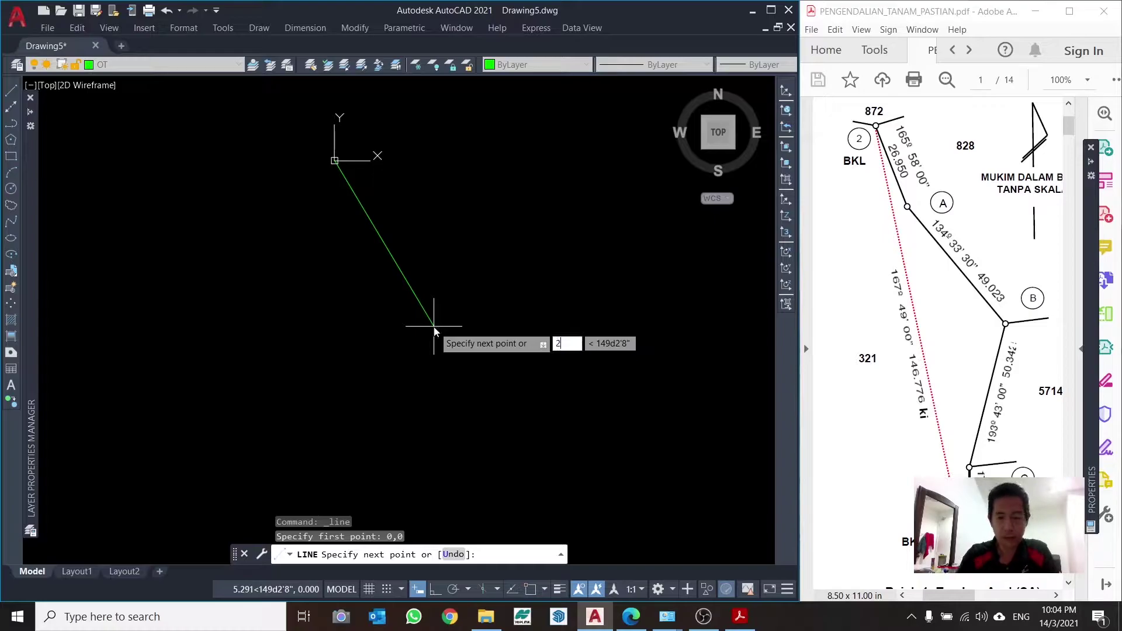
{"action": "type", "text": "6.95"}
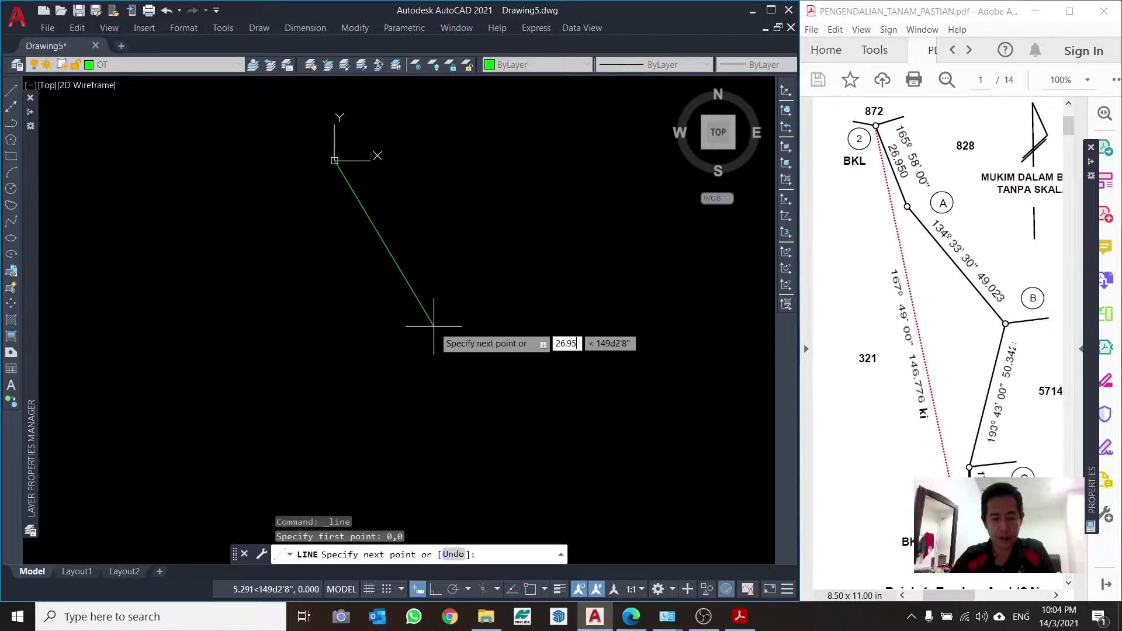
{"action": "key", "text": "Tab"}
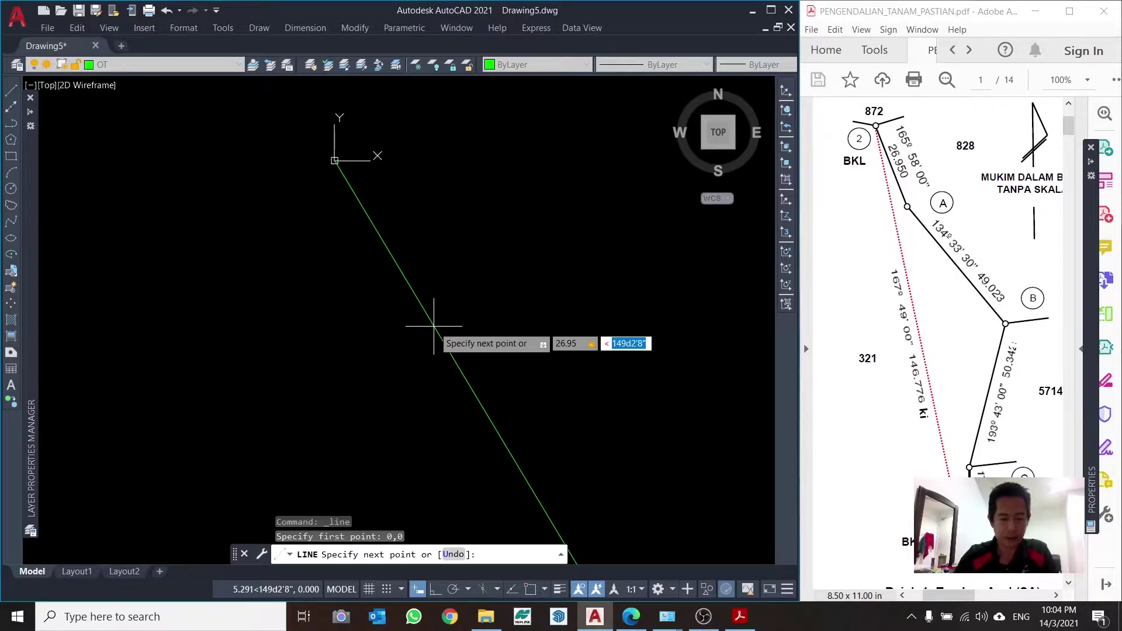
{"action": "type", "text": "165d"}
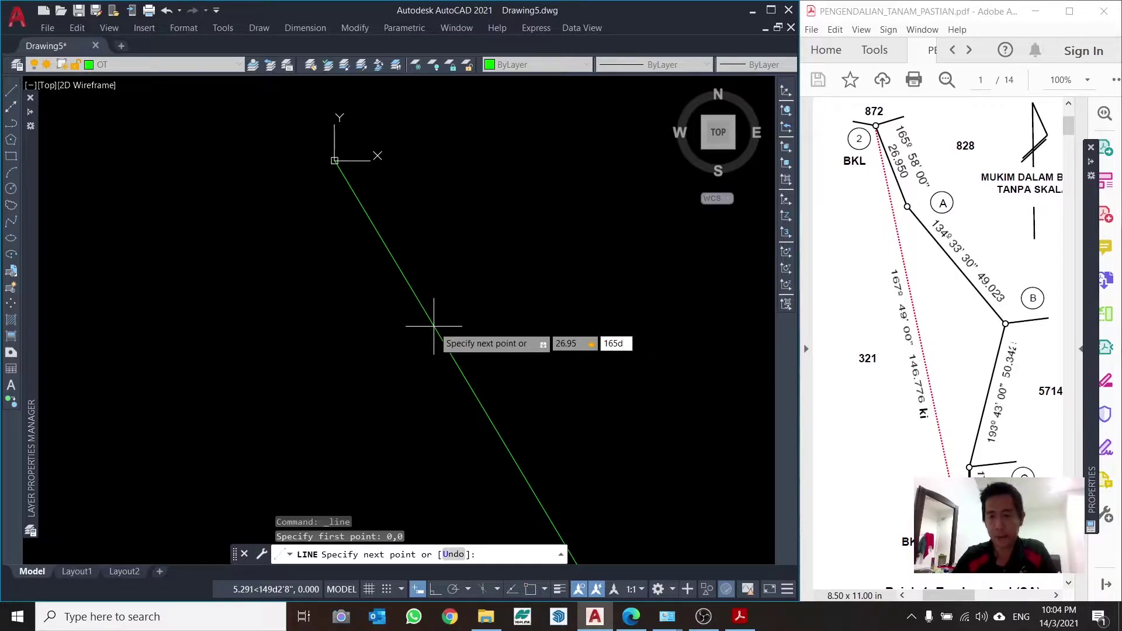
{"action": "type", "text": "58"}
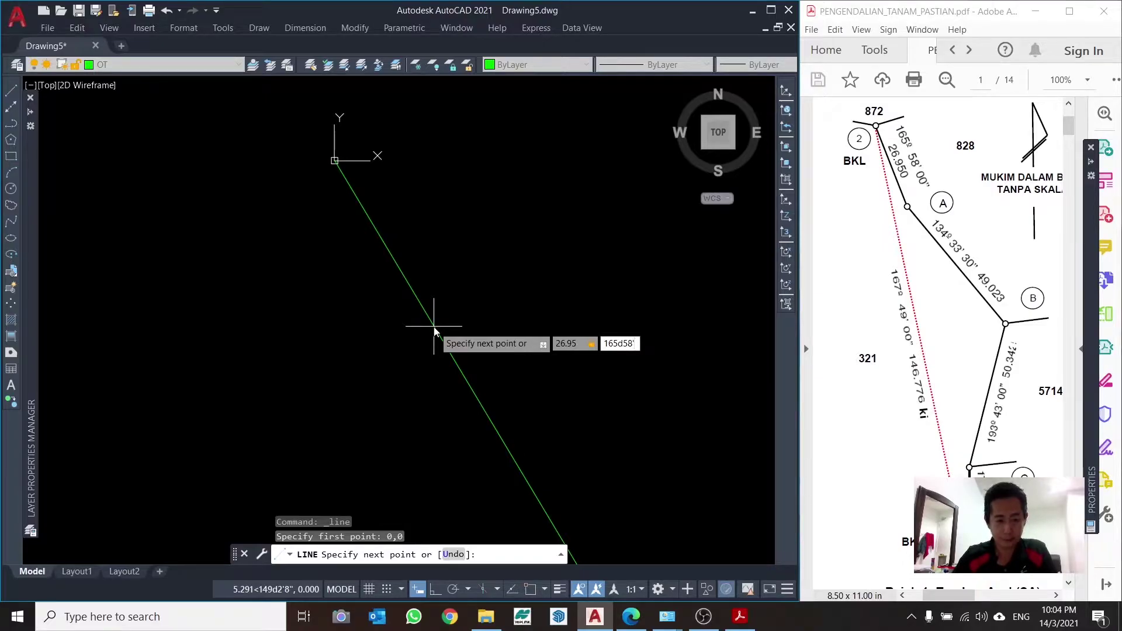
{"action": "type", "text": "'00"}
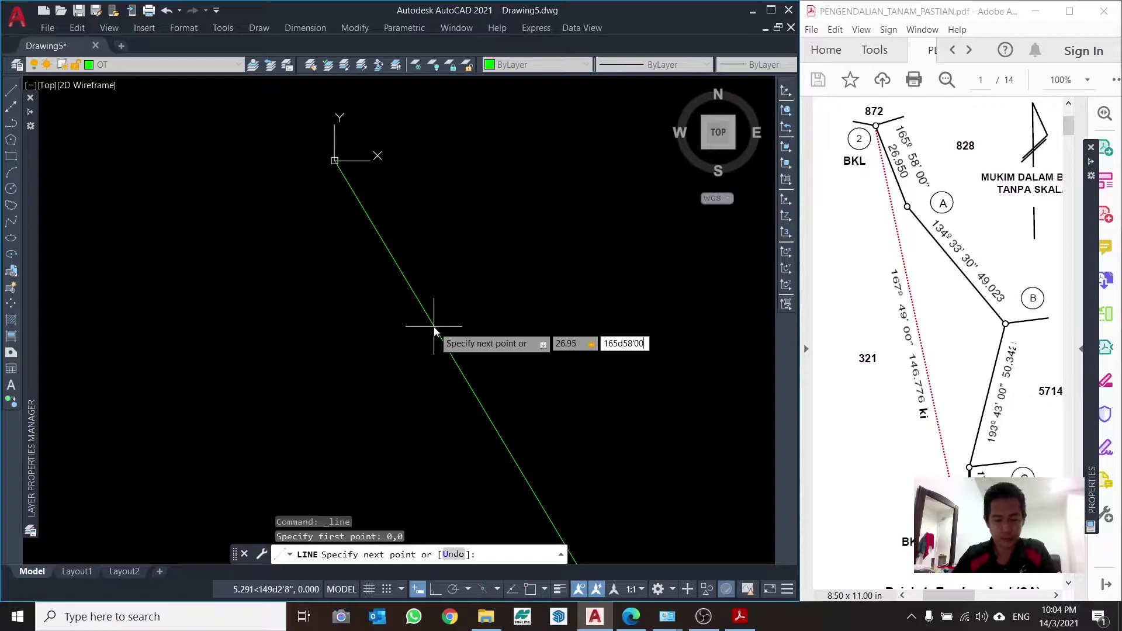
{"action": "type", "text": "\""}
- Commit the first leg at 165°58'00" and zoom around to view it
{"action": "key", "text": "Return"}
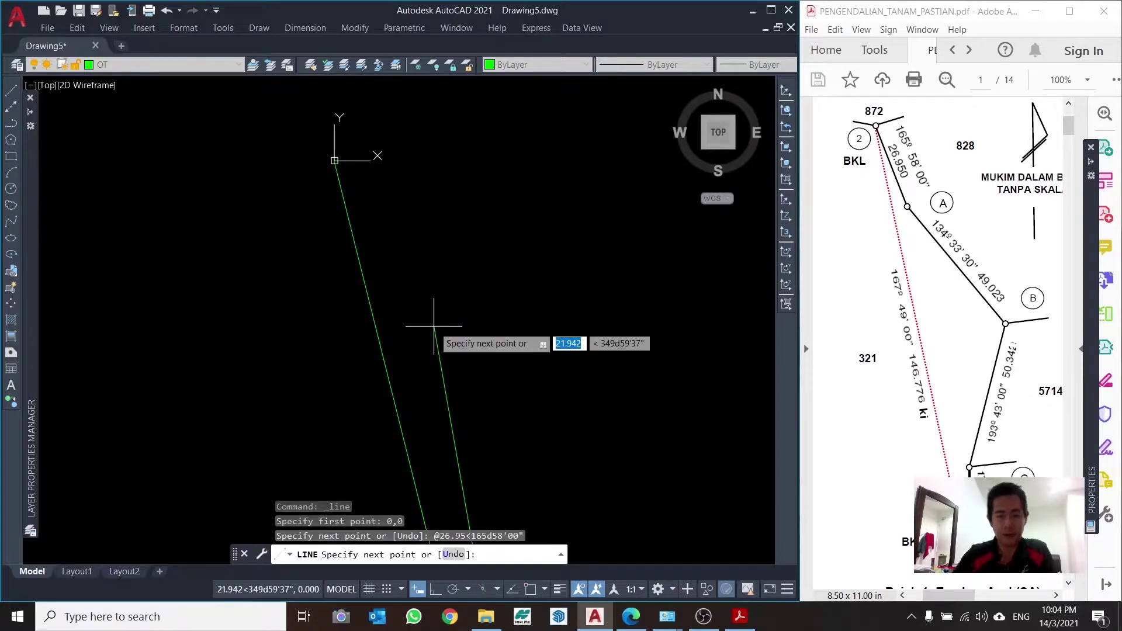
{"action": "scroll", "coordinate": [469, 204], "scroll_direction": "down", "scroll_amount": 2}
{"action": "scroll", "coordinate": [468, 203], "scroll_direction": "down", "scroll_amount": 6}
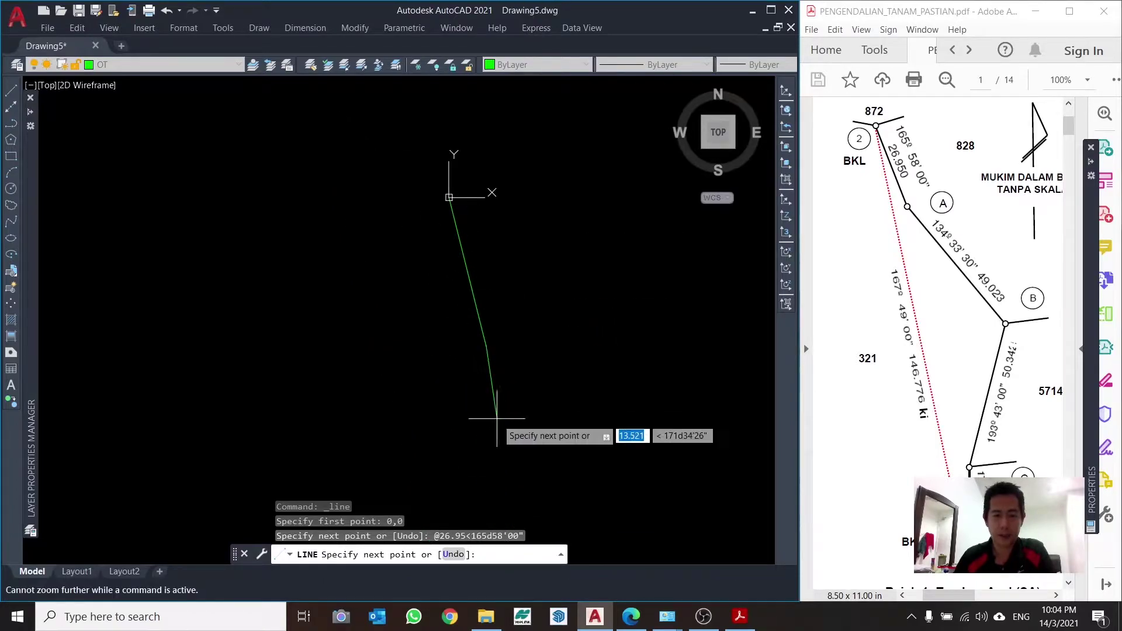
{"action": "scroll", "coordinate": [496, 401], "scroll_direction": "up", "scroll_amount": 1}
{"action": "scroll", "coordinate": [496, 388], "scroll_direction": "up", "scroll_amount": 1}
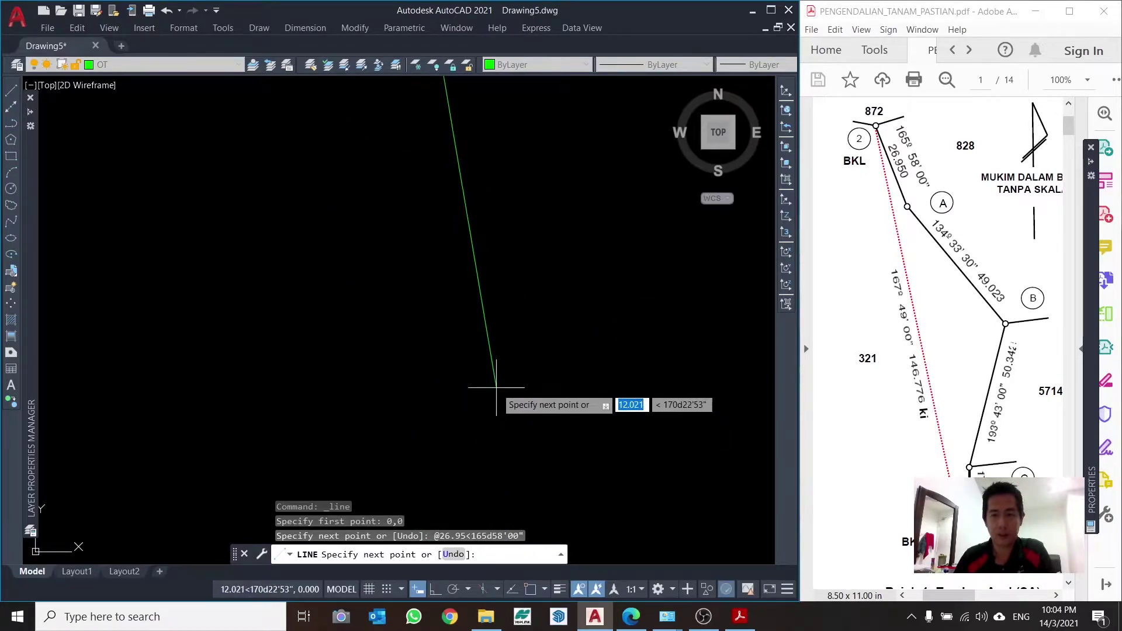
{"action": "scroll", "coordinate": [489, 366], "scroll_direction": "down", "scroll_amount": 1}
{"action": "scroll", "coordinate": [491, 243], "scroll_direction": "down", "scroll_amount": 1}
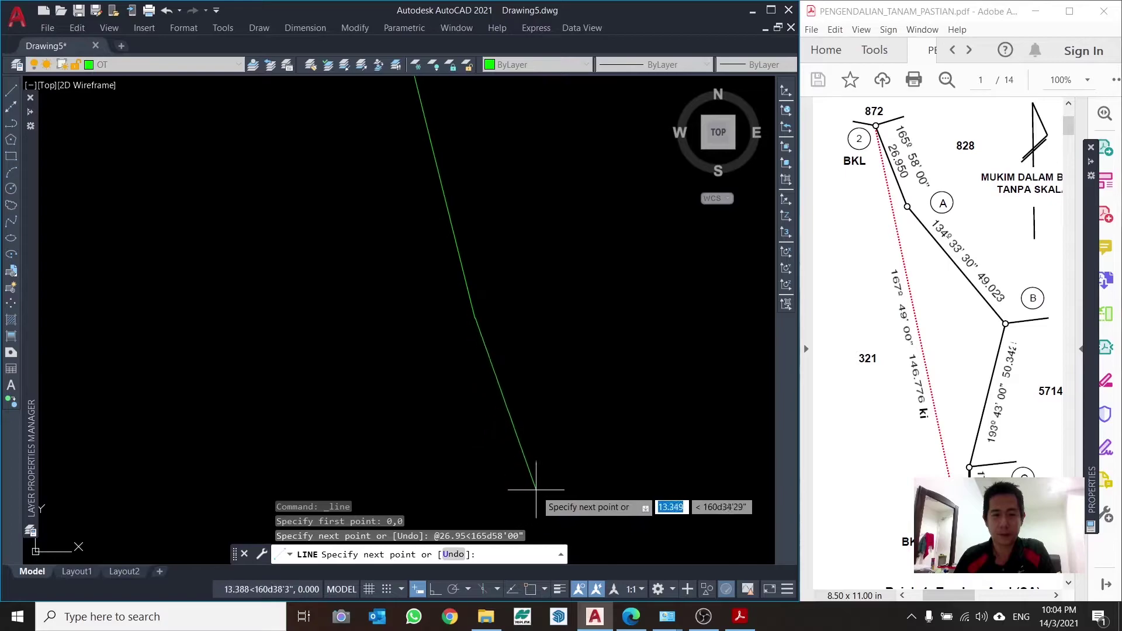
{"action": "scroll", "coordinate": [529, 465], "scroll_direction": "down", "scroll_amount": 1}
{"action": "scroll", "coordinate": [517, 269], "scroll_direction": "down", "scroll_amount": 1}
{"action": "scroll", "coordinate": [511, 339], "scroll_direction": "up", "scroll_amount": 1}
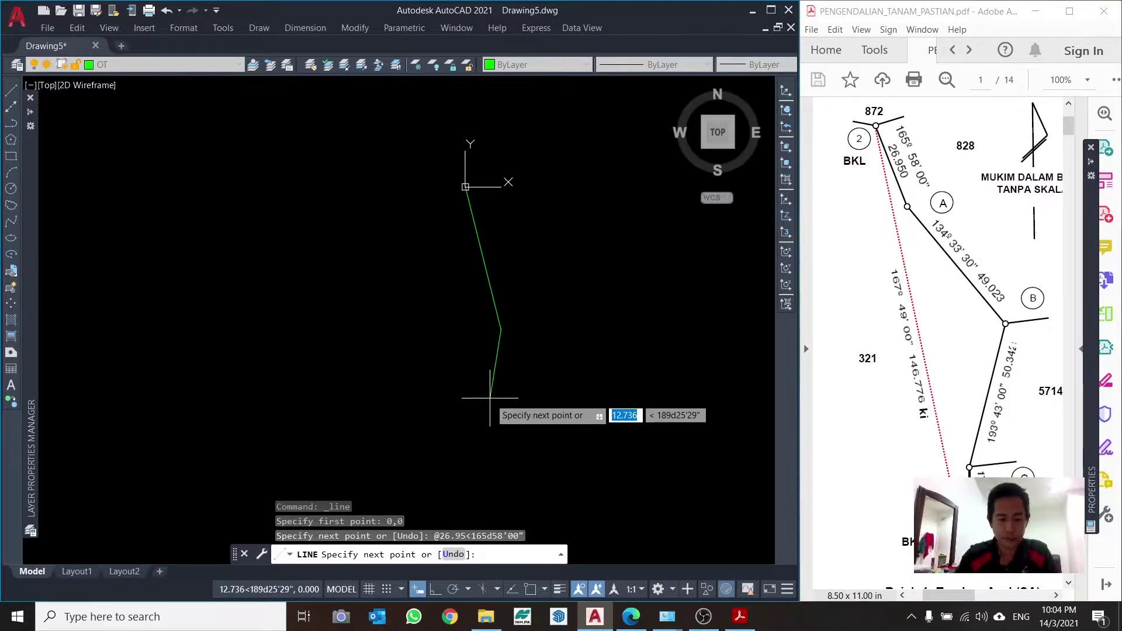
- Draw the second leg, 49.023 long at 134°33'30"
{"action": "type", "text": "49.02"}
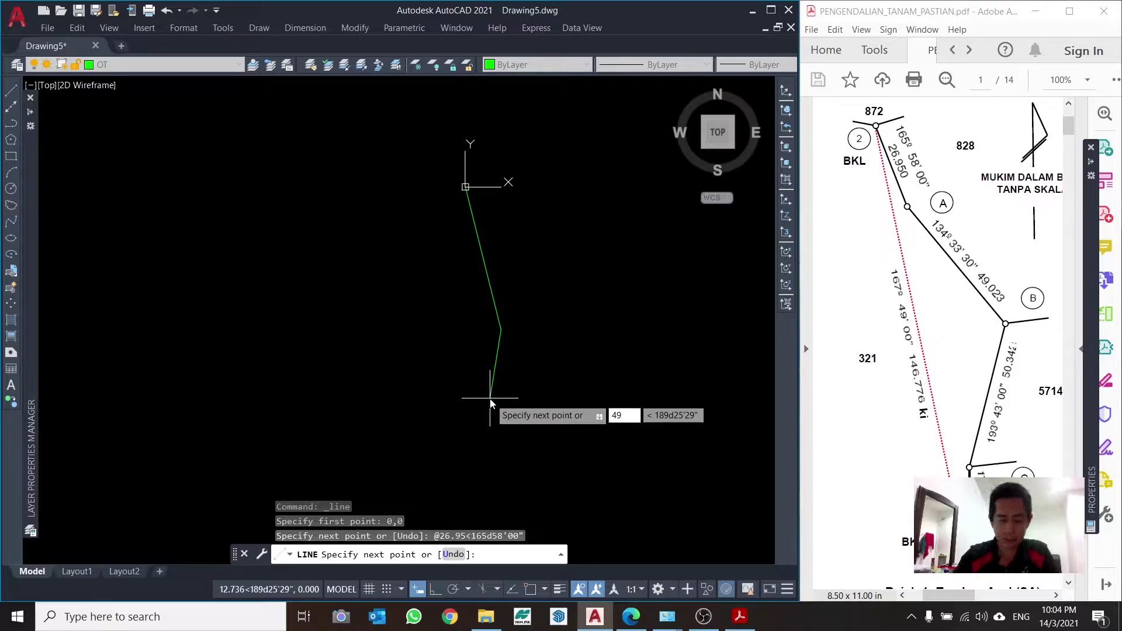
{"action": "type", "text": "3"}
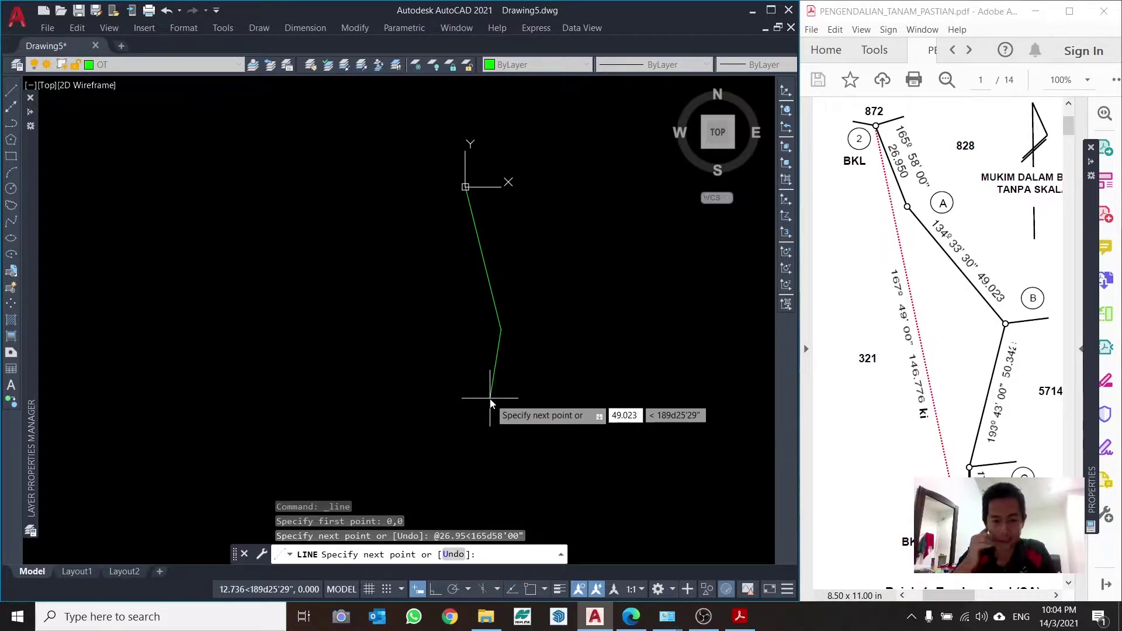
{"action": "key", "text": "Tab"}
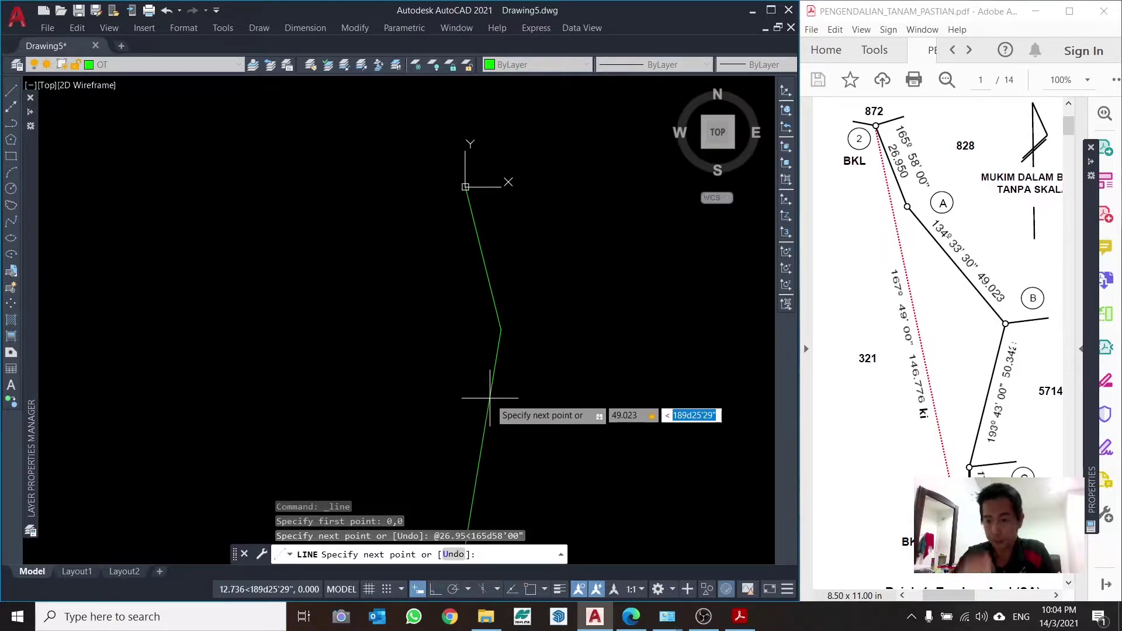
{"action": "type", "text": "13"}
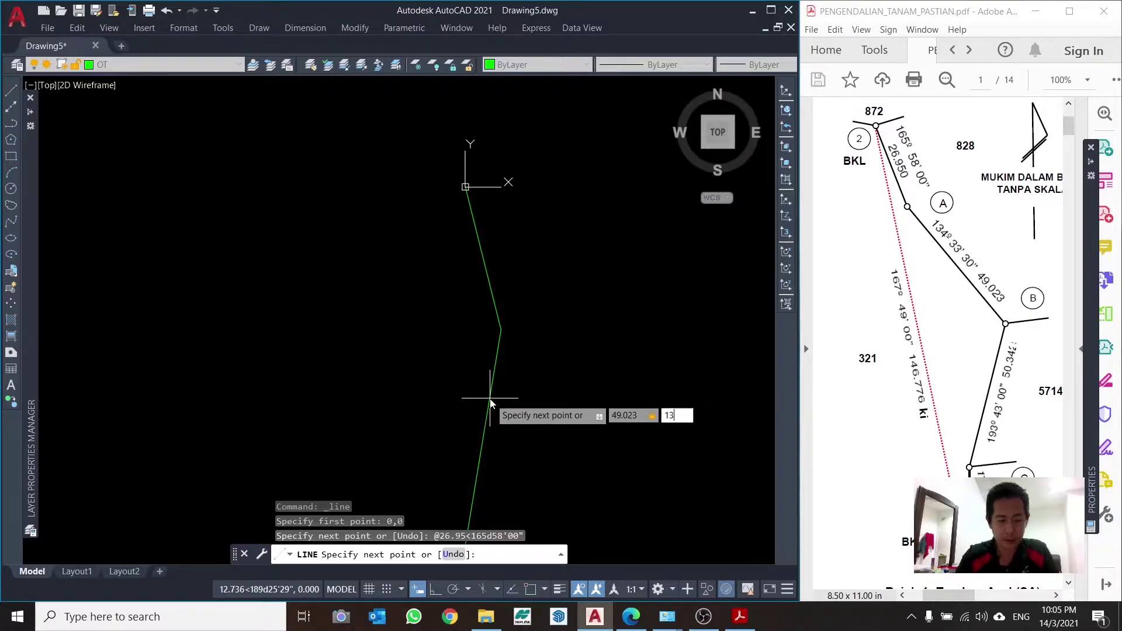
{"action": "type", "text": "4d"}
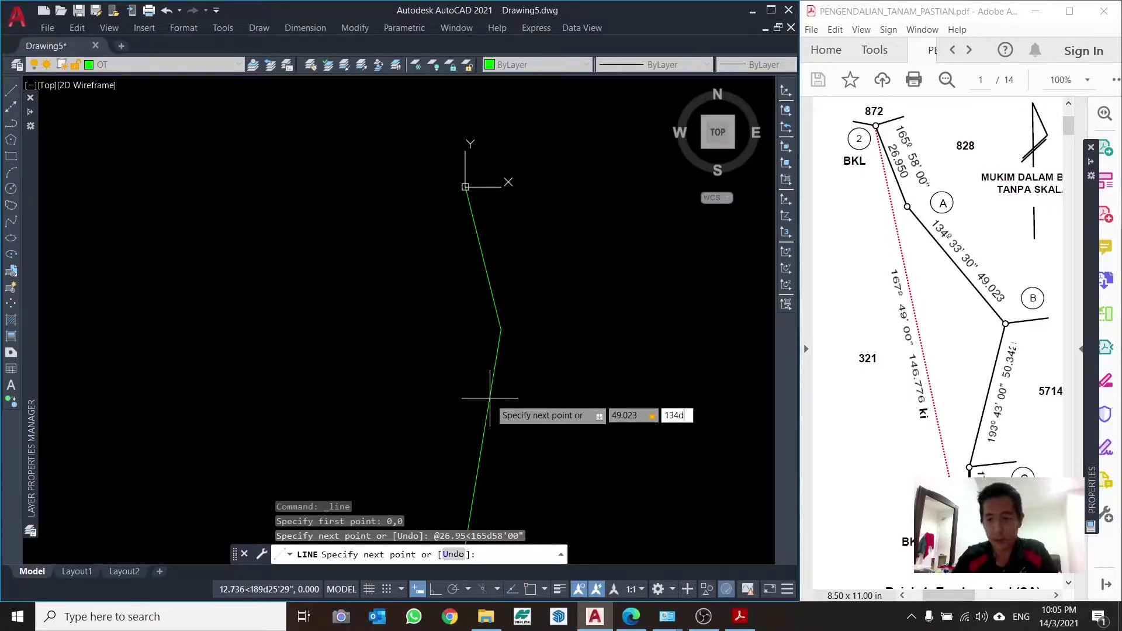
{"action": "type", "text": "33"}
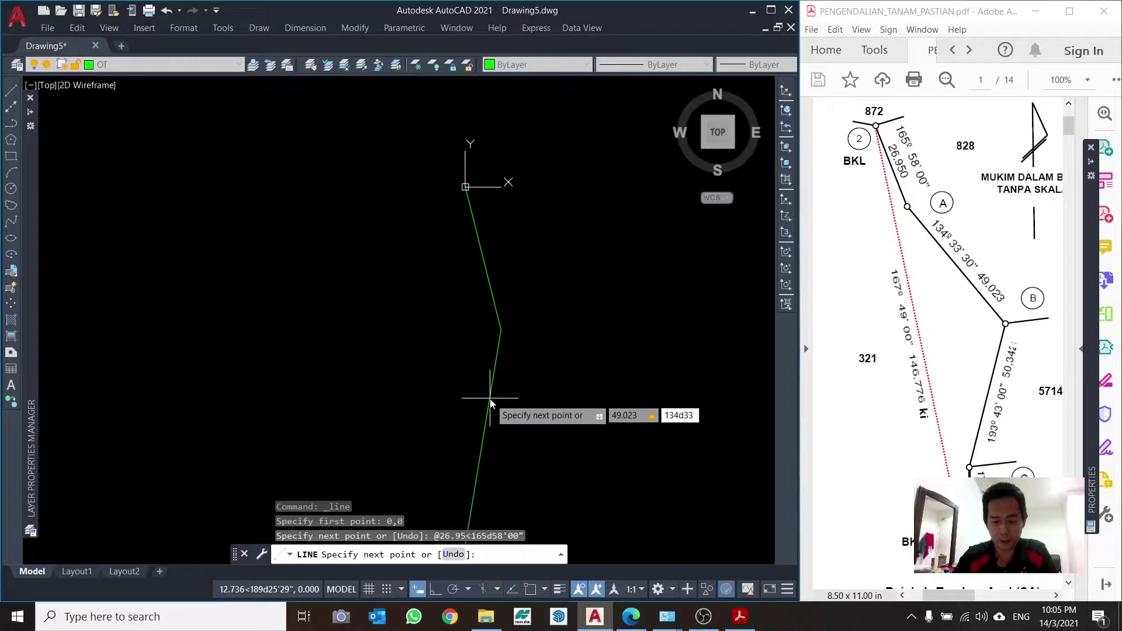
{"action": "type", "text": "'"}
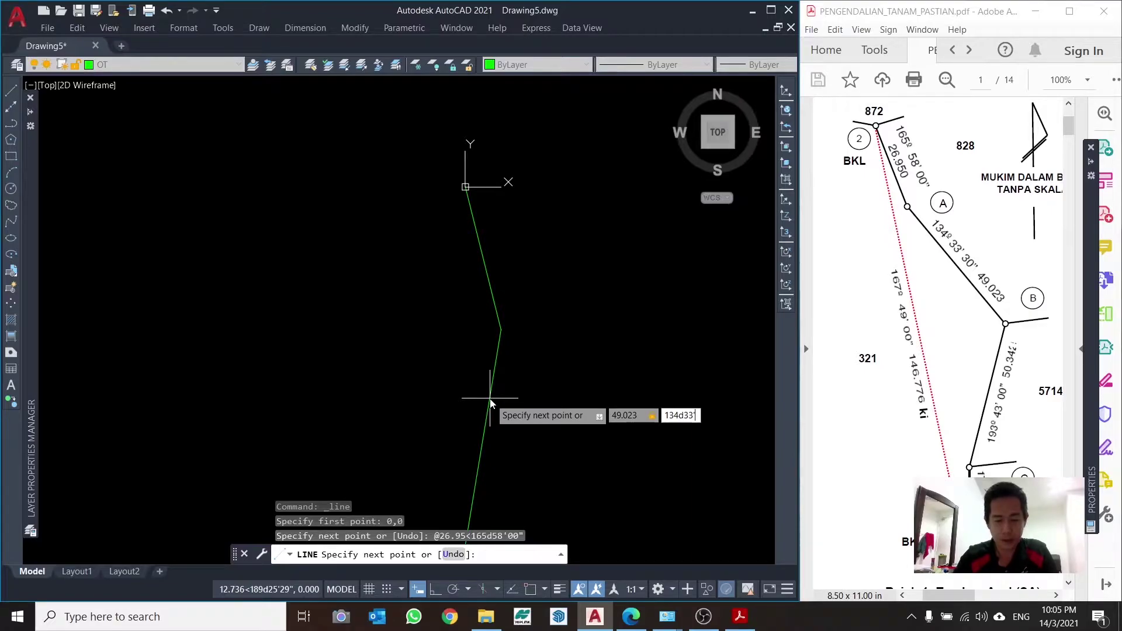
{"action": "type", "text": "30"}
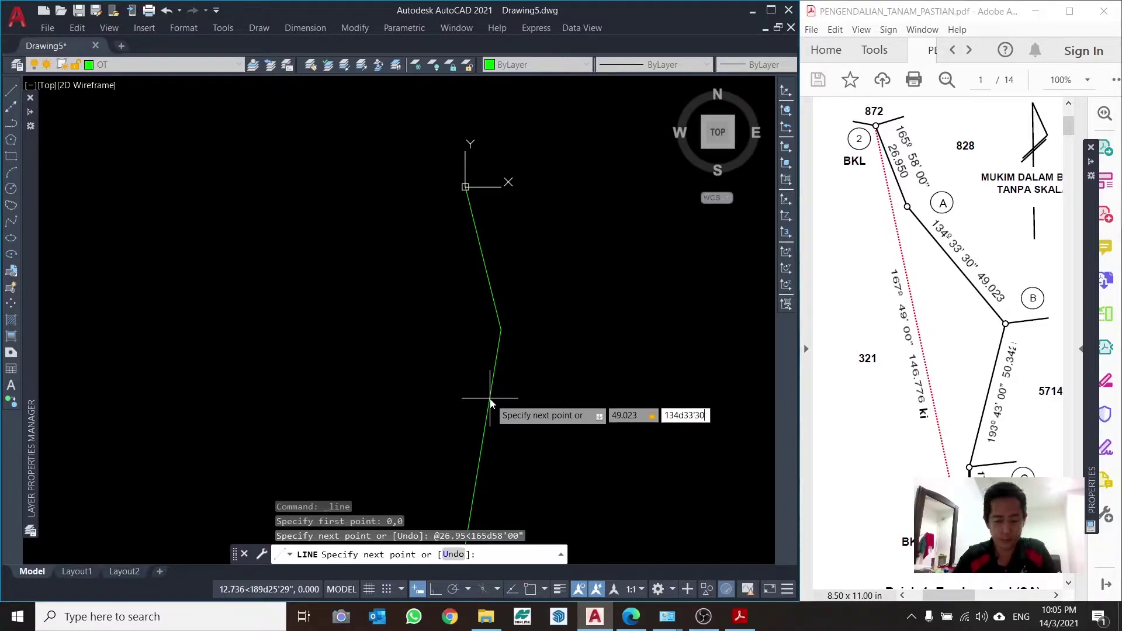
{"action": "type", "text": "\""}
{"action": "key", "text": "Return"}
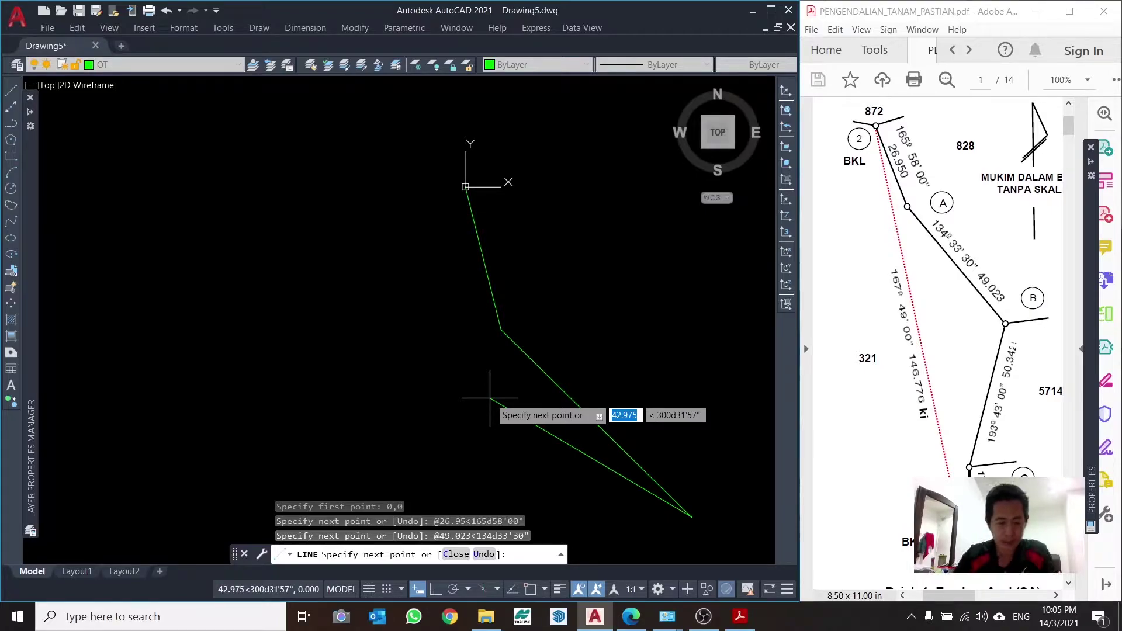
- Enter the third leg's 50.342 length and its 193°43'00" bearing
{"action": "type", "text": "50."}
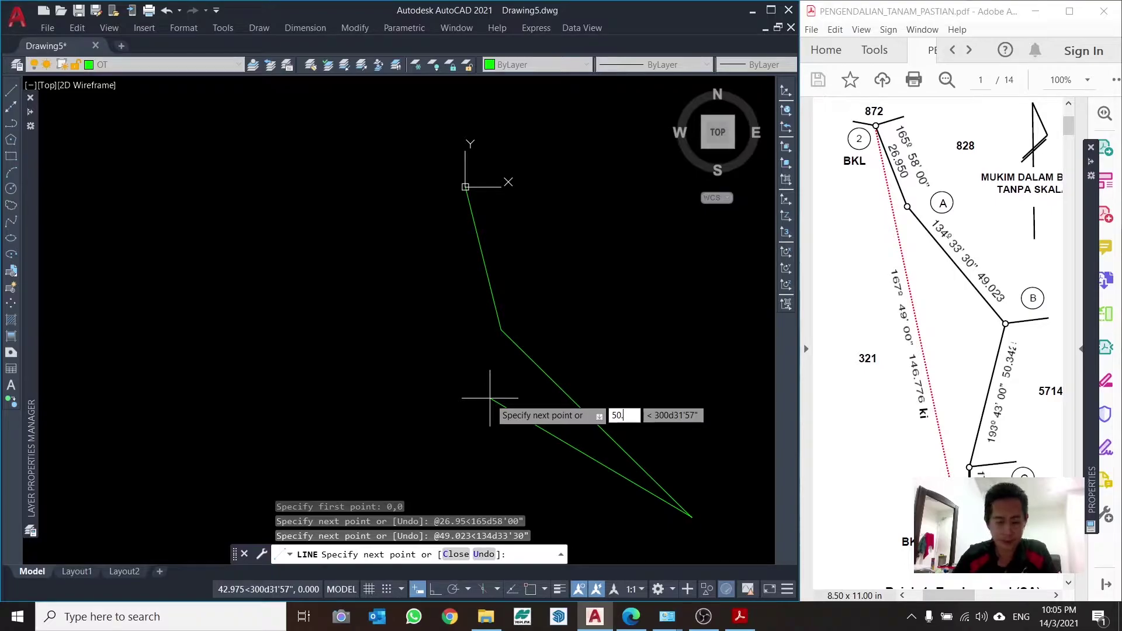
{"action": "type", "text": "342"}
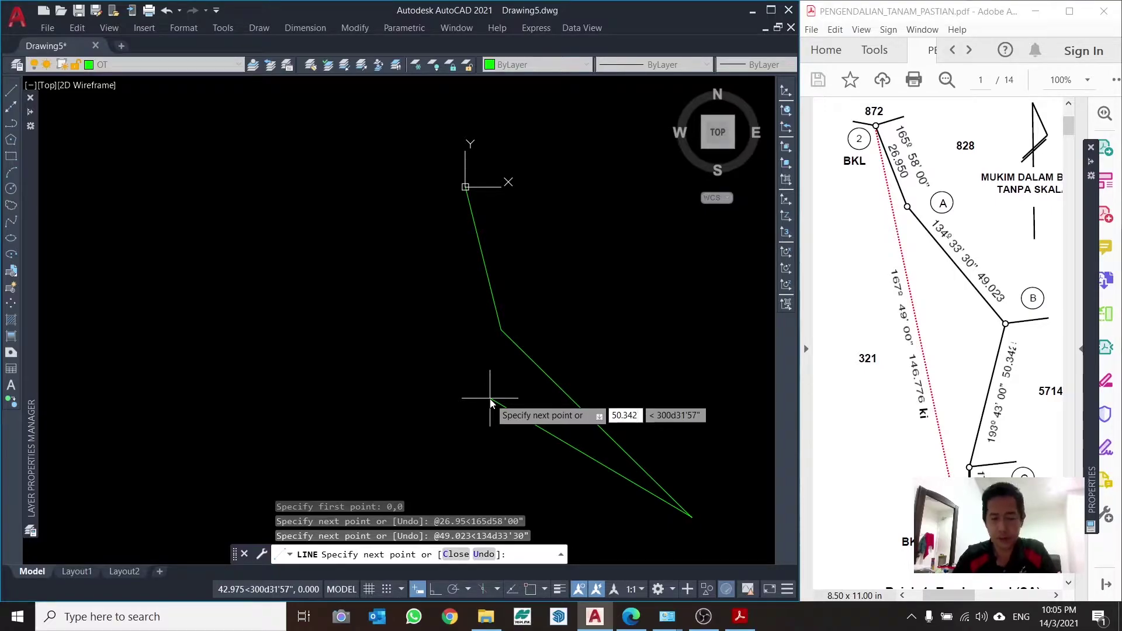
{"action": "key", "text": "Tab"}
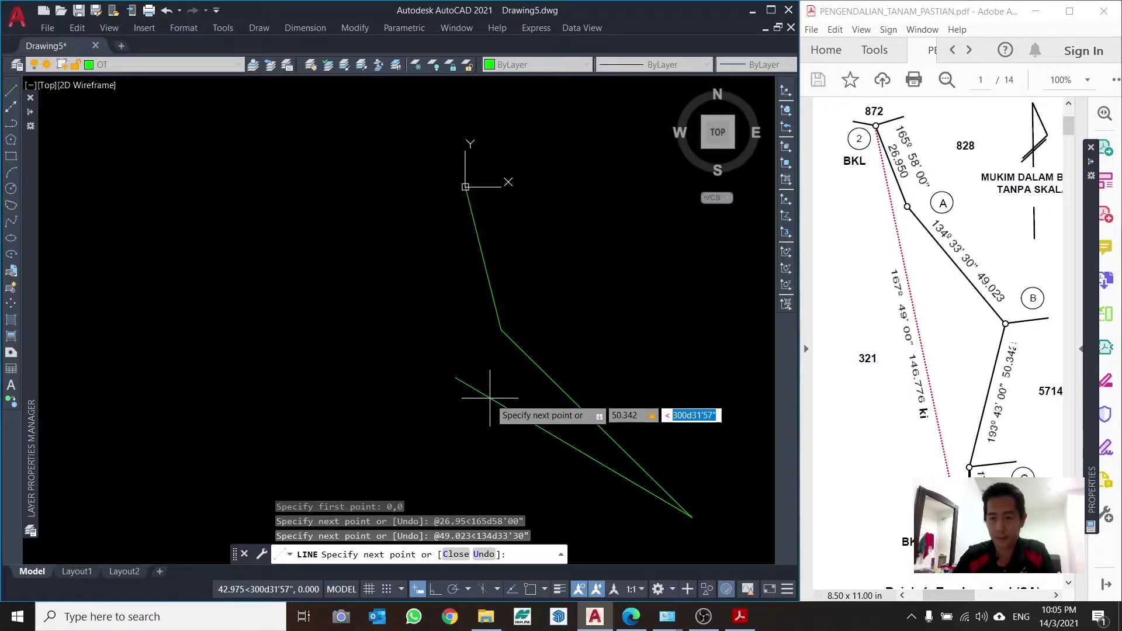
{"action": "type", "text": "193d"}
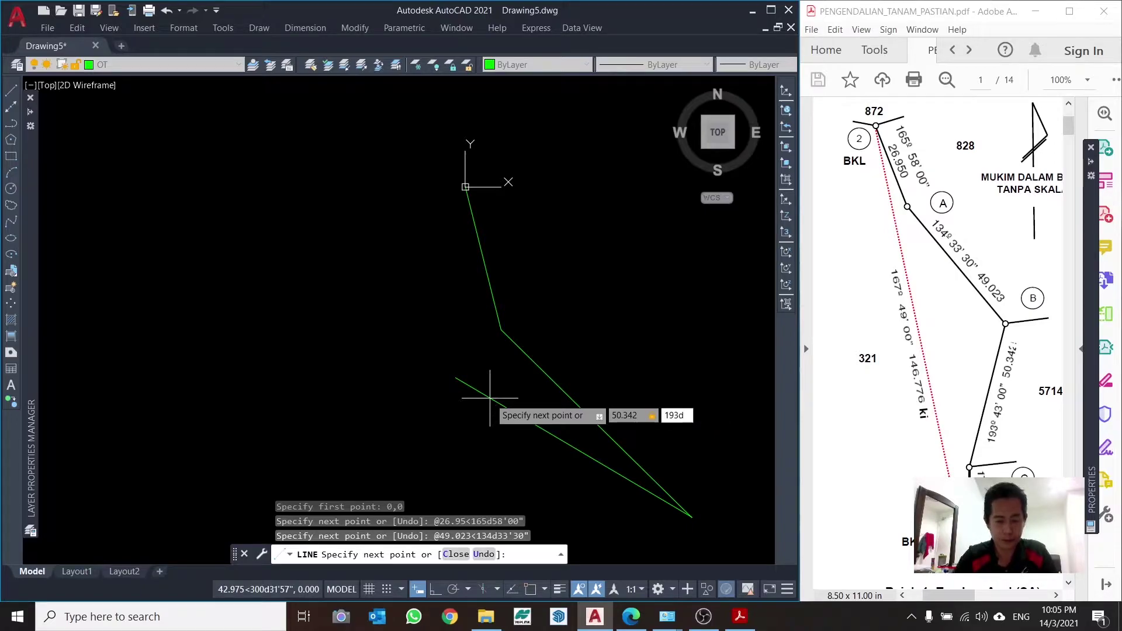
{"action": "type", "text": "43'"}
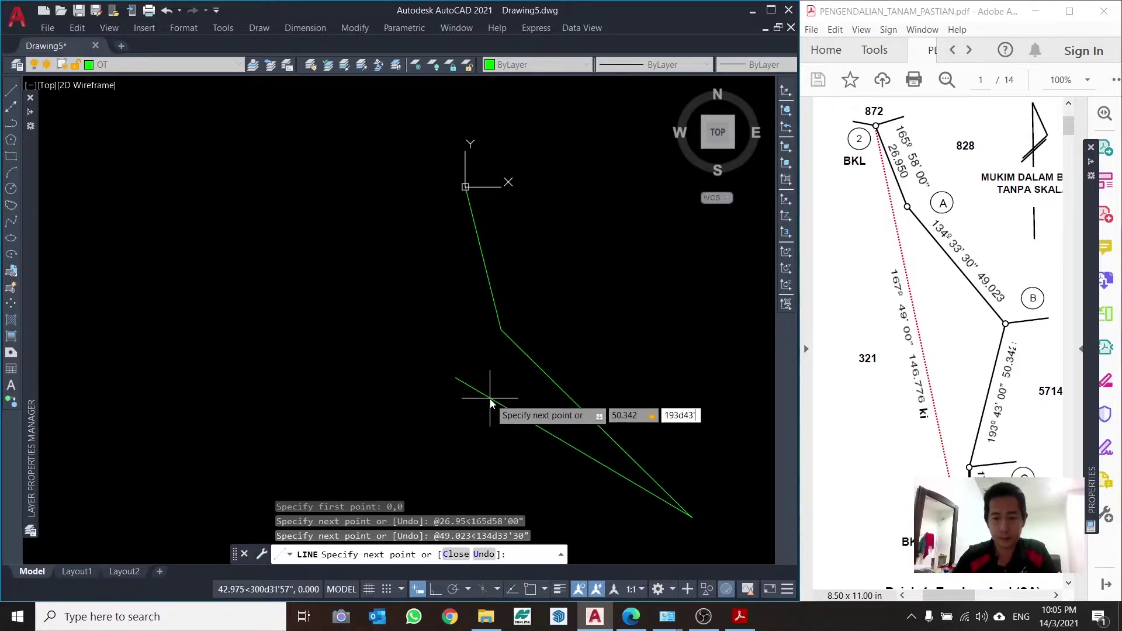
{"action": "type", "text": "00"}
- Commit the third leg, 50.342 at 193°43'00"
{"action": "key", "text": "Return"}
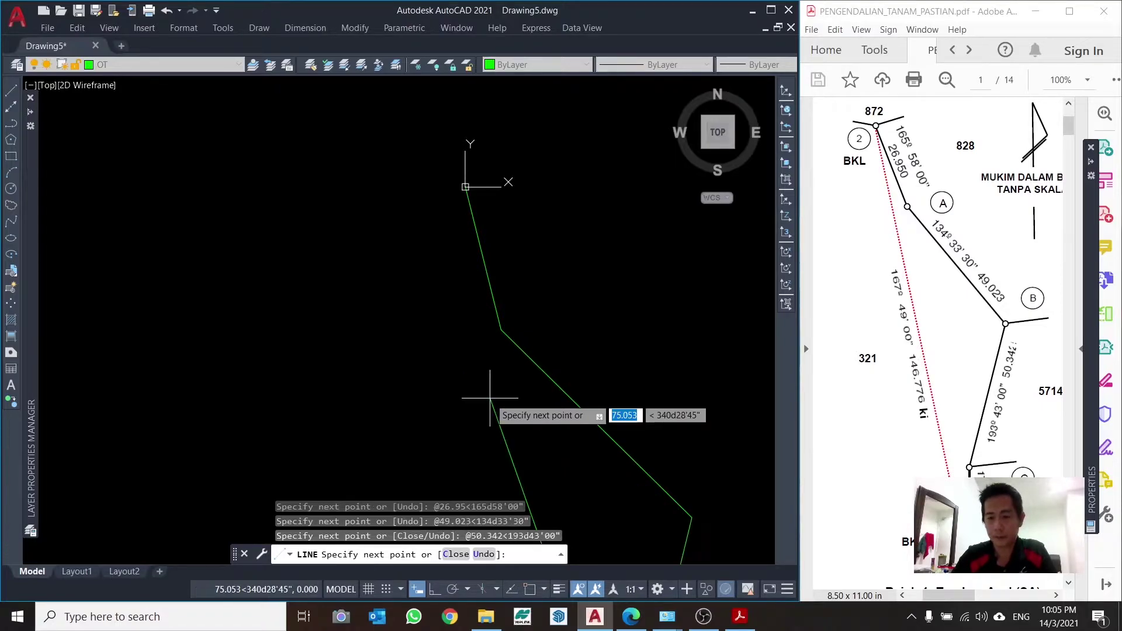
{"action": "scroll", "coordinate": [476, 356], "scroll_direction": "up", "scroll_amount": 2}
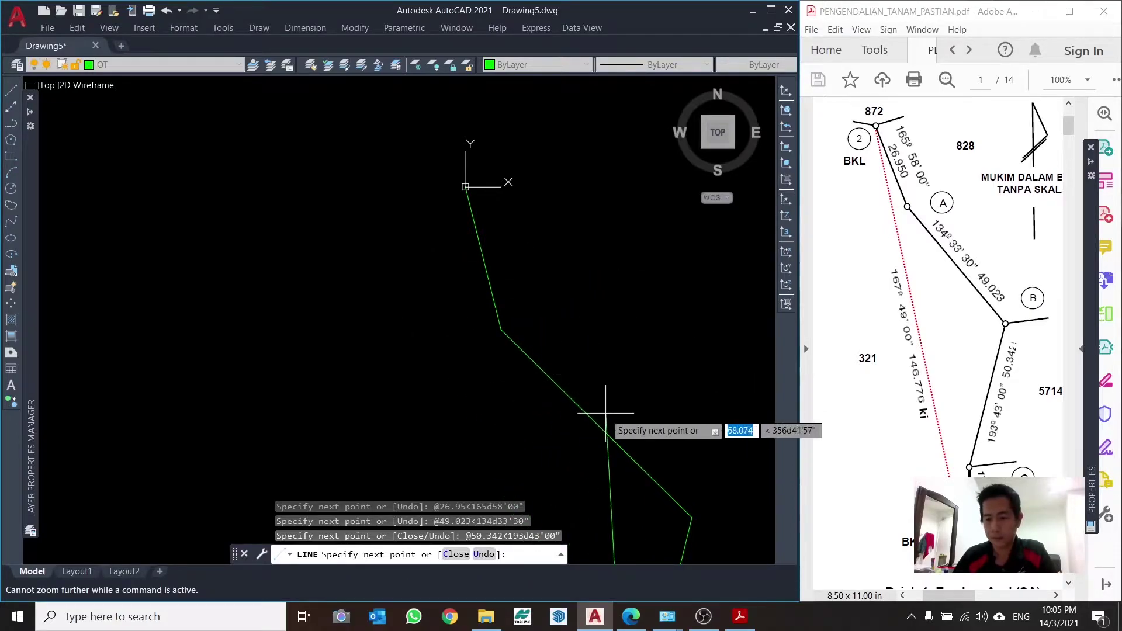
{"action": "scroll", "coordinate": [603, 292], "scroll_direction": "up", "scroll_amount": 3}
{"action": "scroll", "coordinate": [603, 289], "scroll_direction": "down", "scroll_amount": 3}
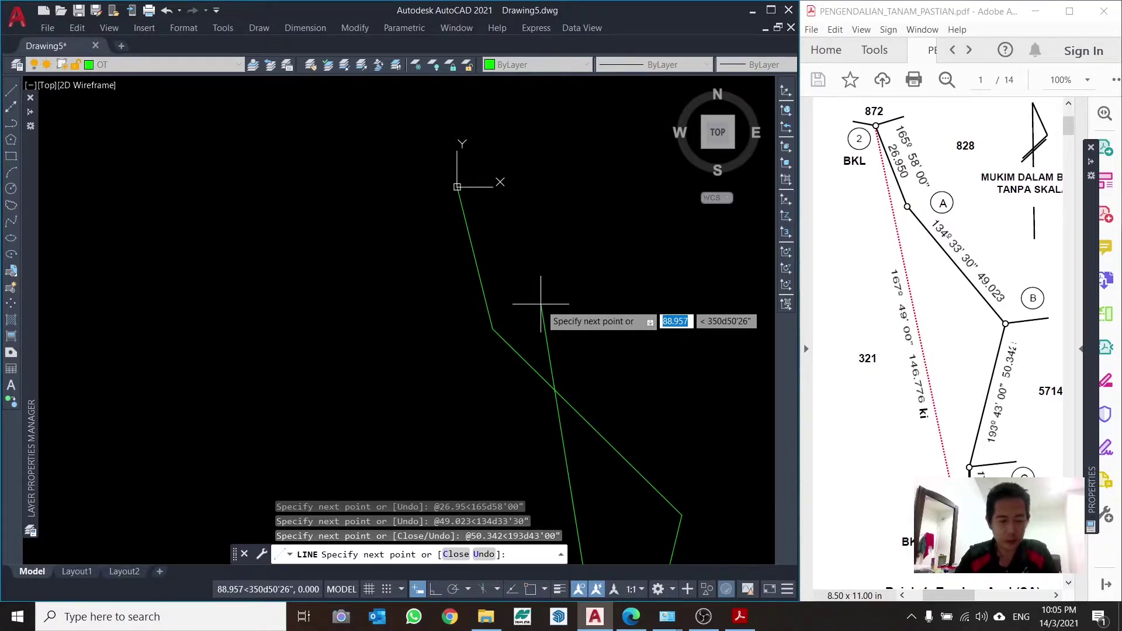
- Draw the fourth leg, 34.053 at 177°34'00", and end the LINE command
{"action": "type", "text": "34.05"}
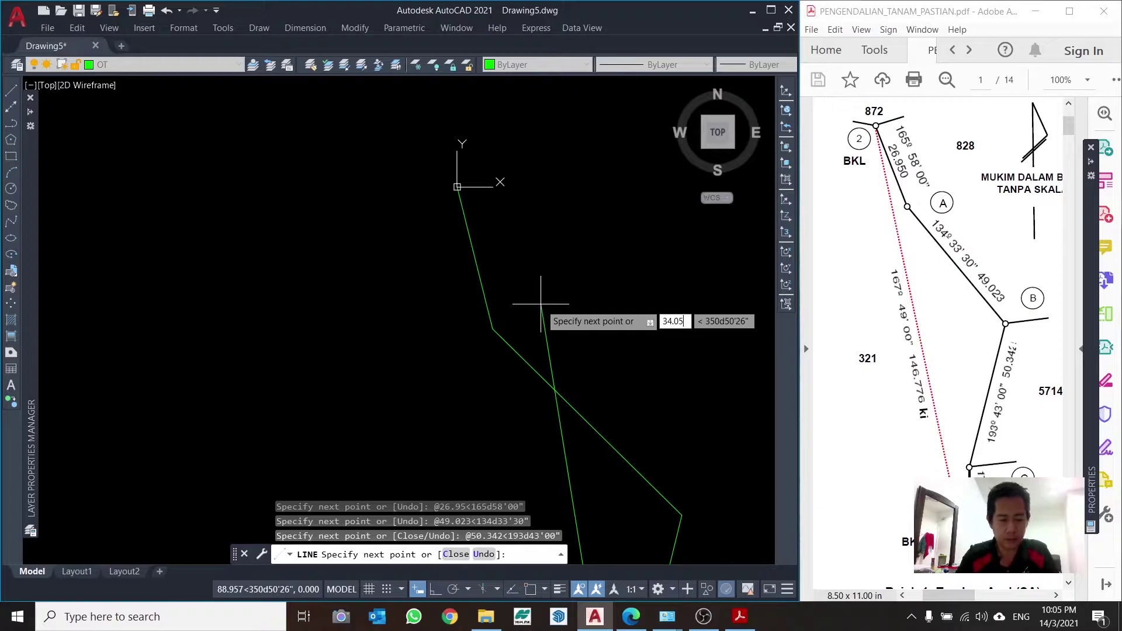
{"action": "type", "text": "3"}
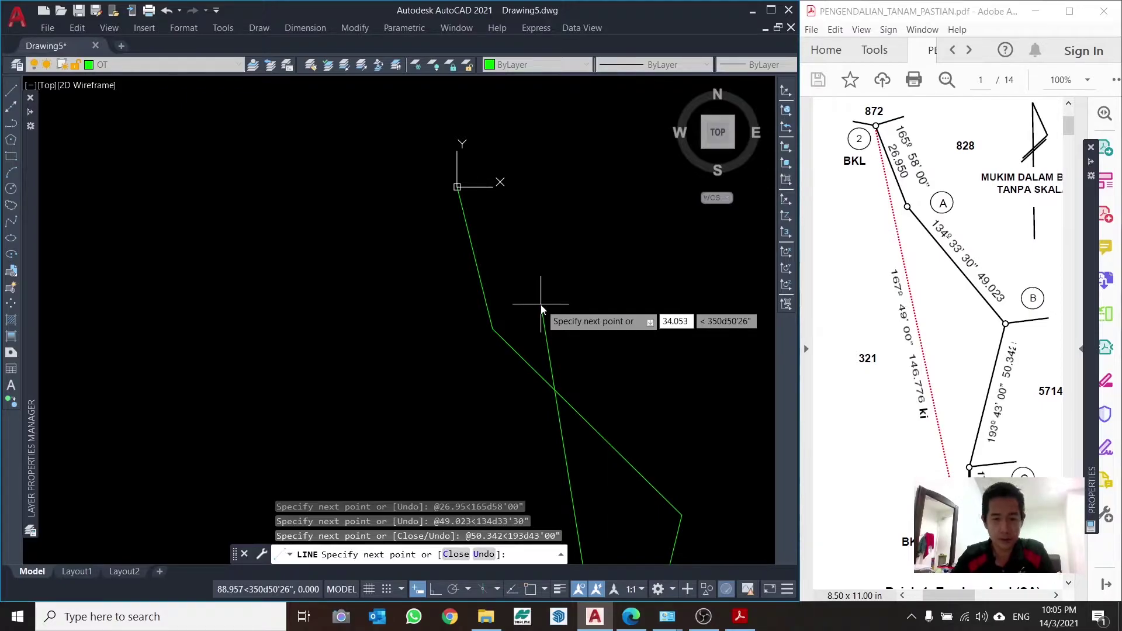
{"action": "key", "text": "Tab"}
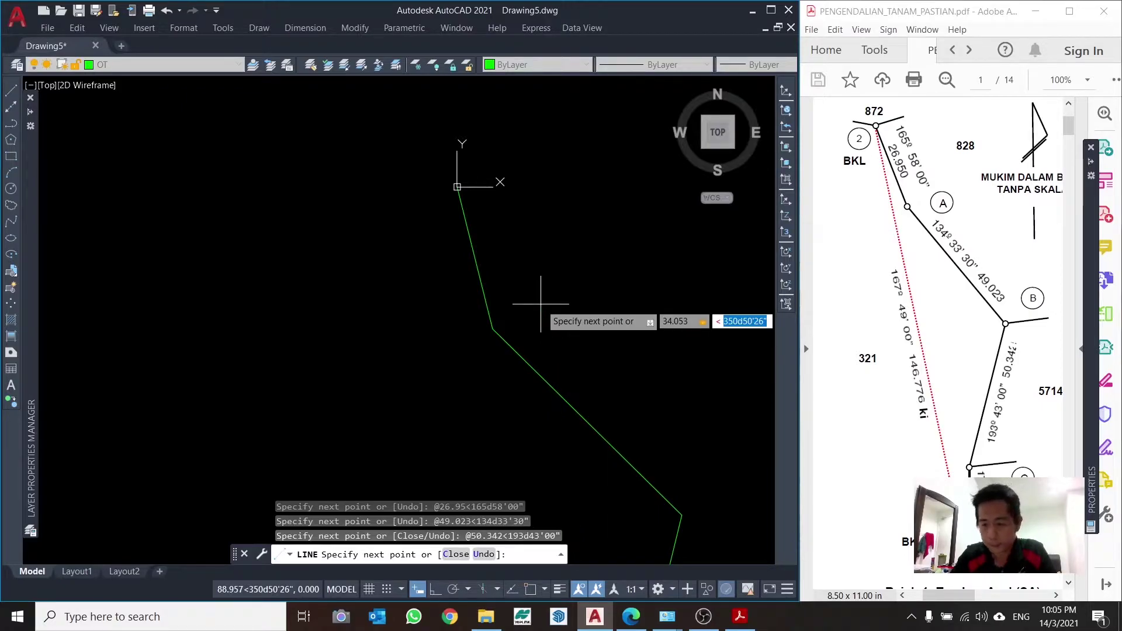
{"action": "type", "text": "177d34"}
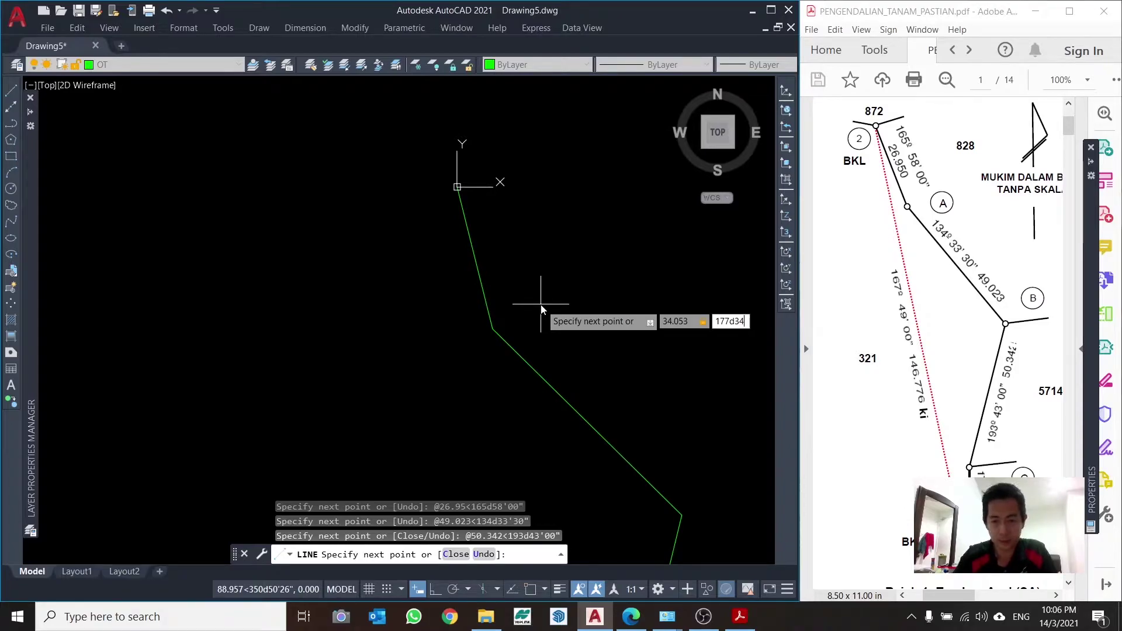
{"action": "type", "text": "'00"}
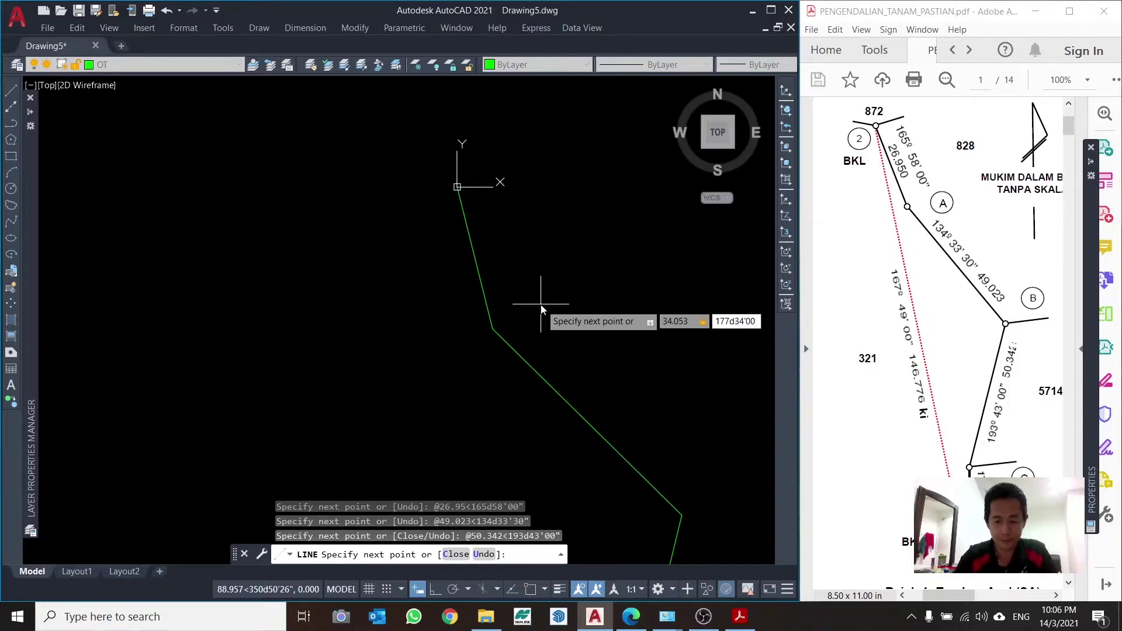
{"action": "key", "text": "Return"}
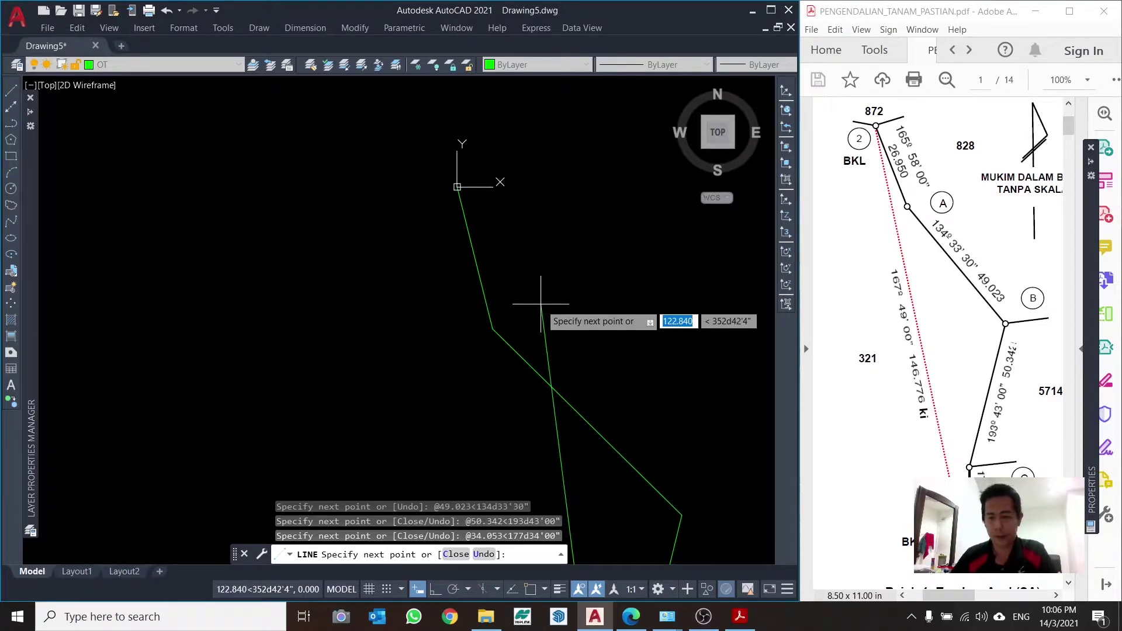
{"action": "key", "text": "Escape"}
- Zoom and pan to frame the whole traverse chain
{"action": "scroll", "coordinate": [541, 304], "scroll_direction": "down", "scroll_amount": 2}
{"action": "scroll", "coordinate": [519, 257], "scroll_direction": "down", "scroll_amount": 1}
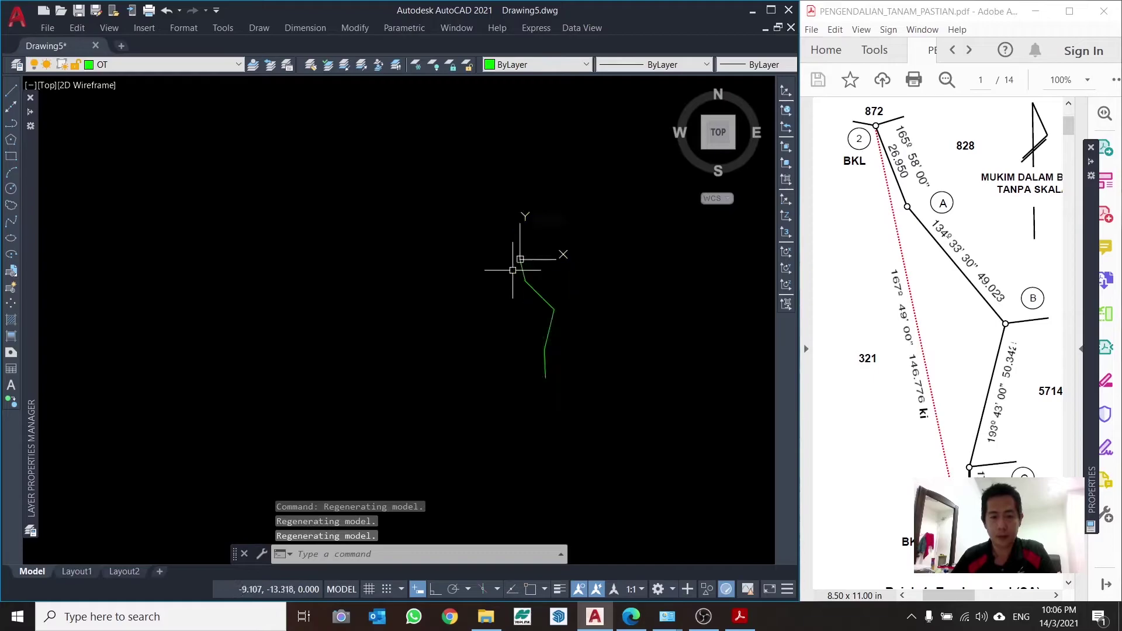
{"action": "scroll", "coordinate": [550, 308], "scroll_direction": "up", "scroll_amount": 2}
{"action": "middle_click_drag", "start_coordinate": [549, 308], "coordinate": [492, 250]}
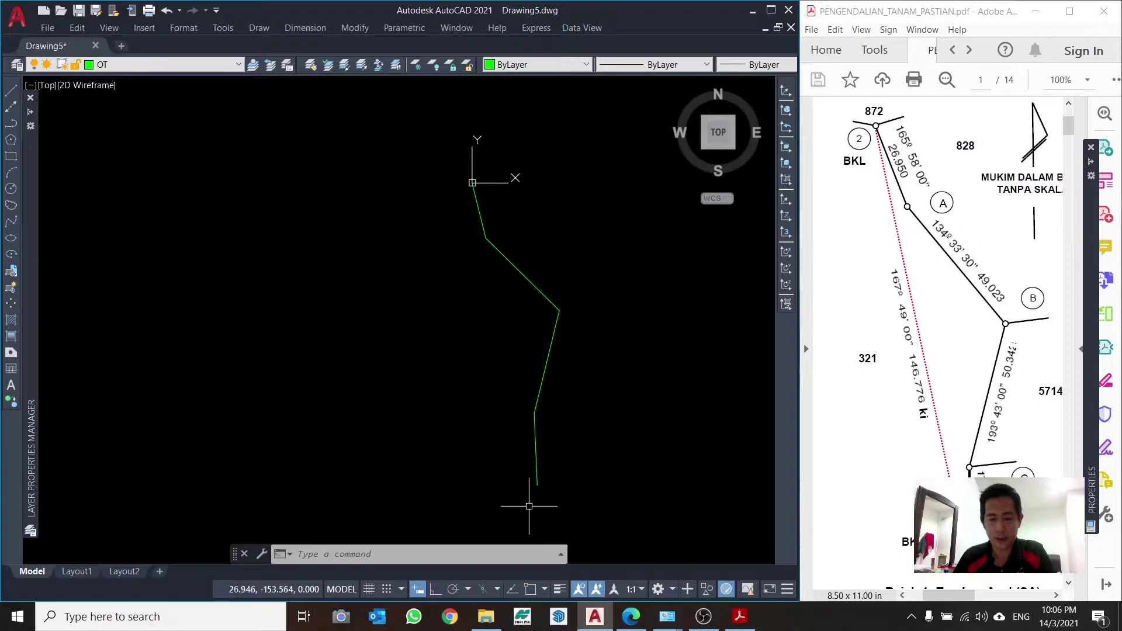
{"action": "key", "text": "Escape"}
{"action": "key", "text": "Escape"}
{"action": "scroll", "coordinate": [468, 199], "scroll_direction": "down", "scroll_amount": 4}
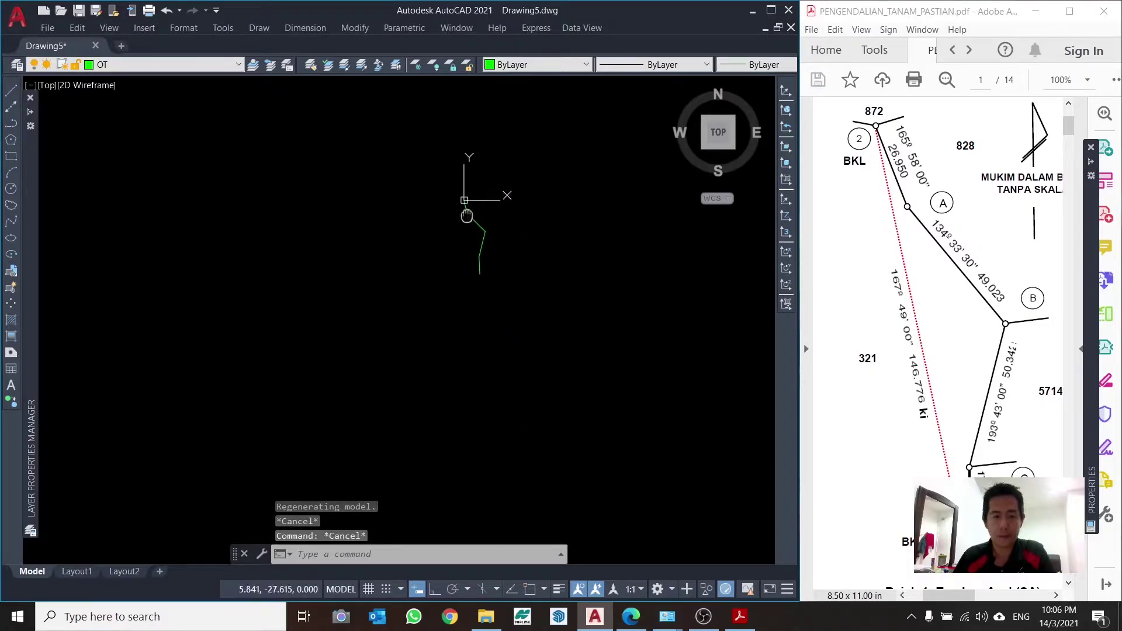
{"action": "scroll", "coordinate": [469, 208], "scroll_direction": "up", "scroll_amount": 3}
{"action": "scroll", "coordinate": [464, 206], "scroll_direction": "up", "scroll_amount": 2}
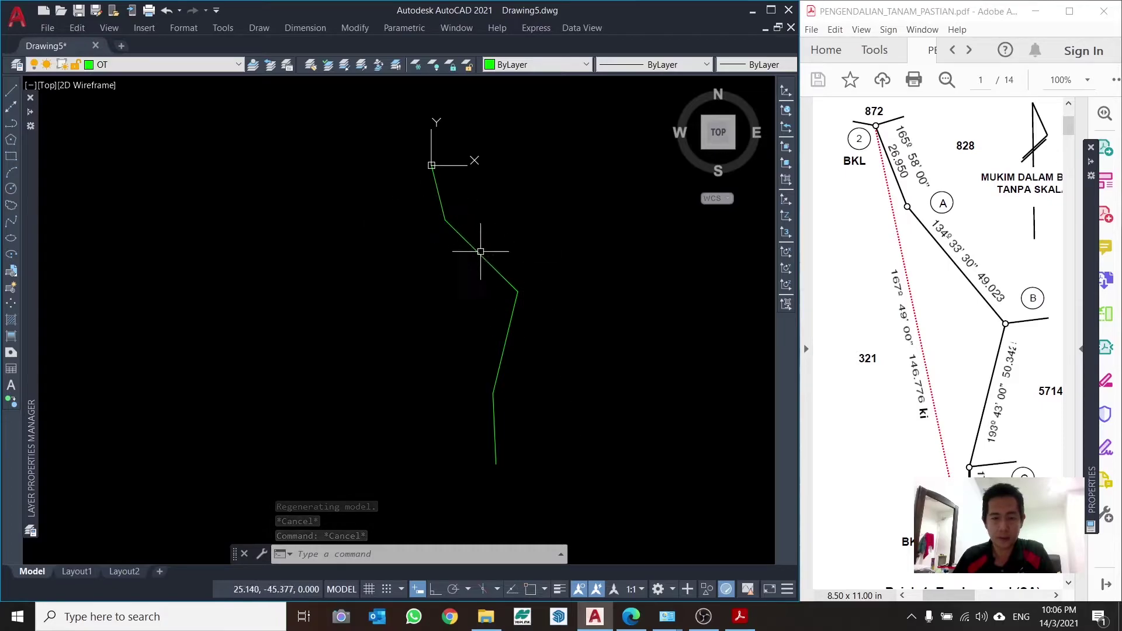
{"action": "scroll", "coordinate": [465, 206], "scroll_direction": "up", "scroll_amount": 4}
- Inspect the first line's coordinates in the Properties palette
{"action": "scroll", "coordinate": [429, 165], "scroll_direction": "down", "scroll_amount": 4}
{"action": "left_click", "coordinate": [435, 149]}
{"action": "left_click", "coordinate": [346, 181]}
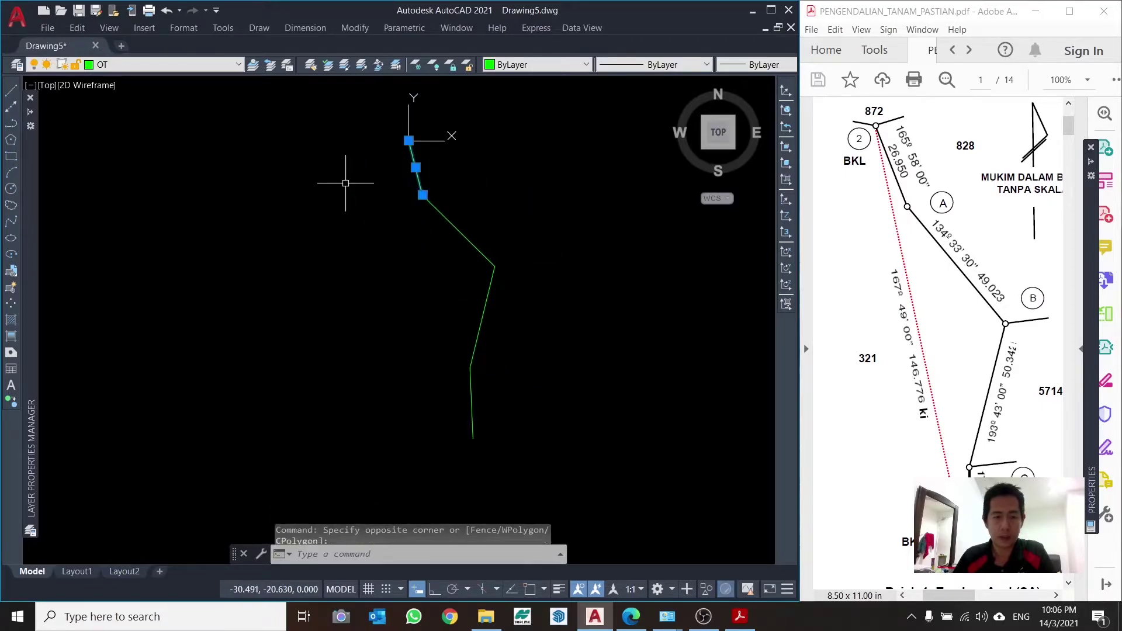
{"action": "right_click", "coordinate": [555, 183]}
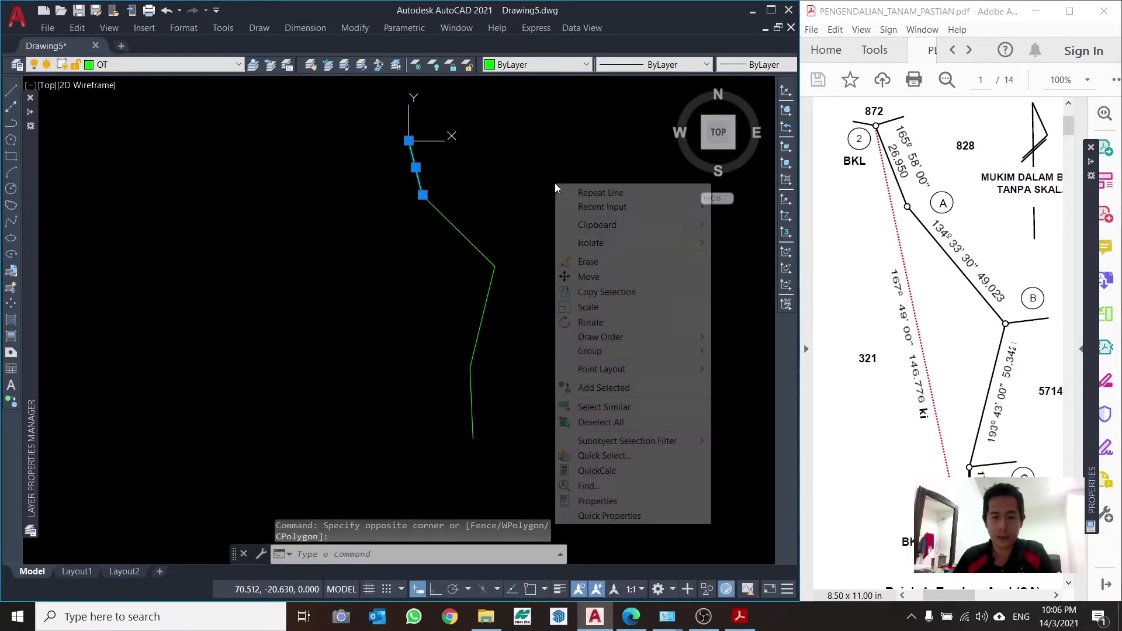
{"action": "left_click", "coordinate": [632, 503]}
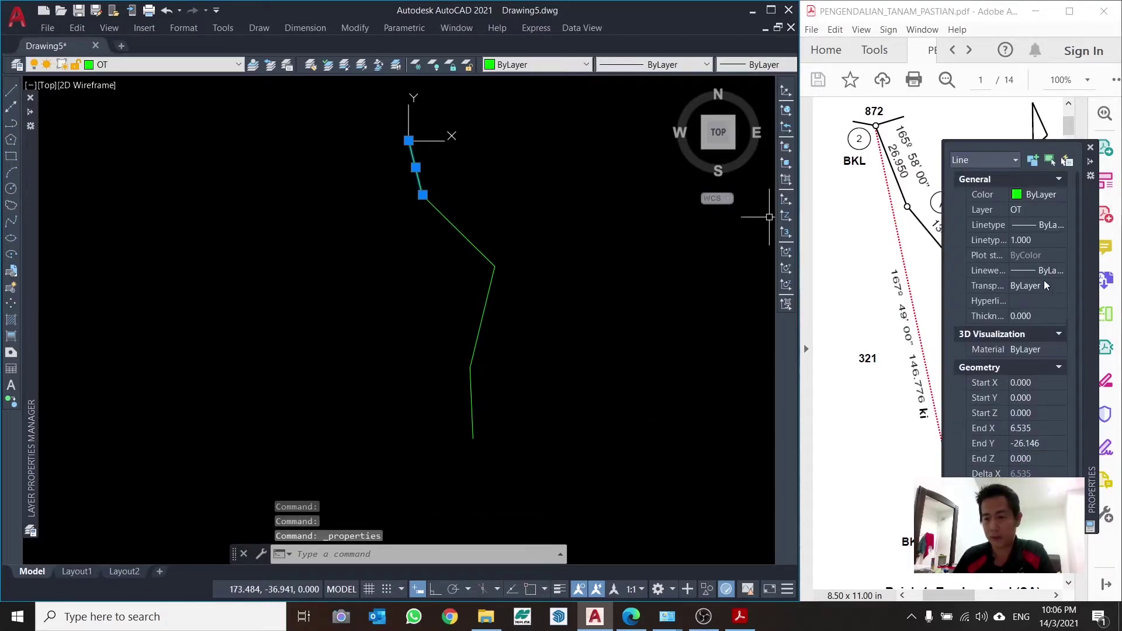
{"action": "scroll", "coordinate": [1049, 316], "scroll_direction": "down", "scroll_amount": 1}
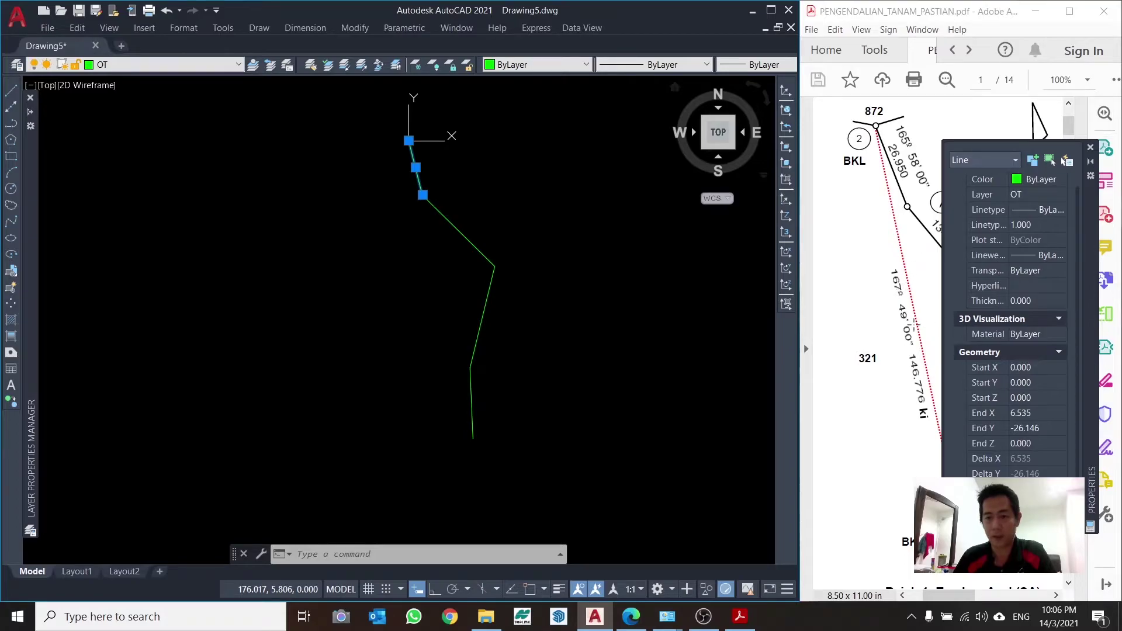
{"action": "key", "text": "Escape"}
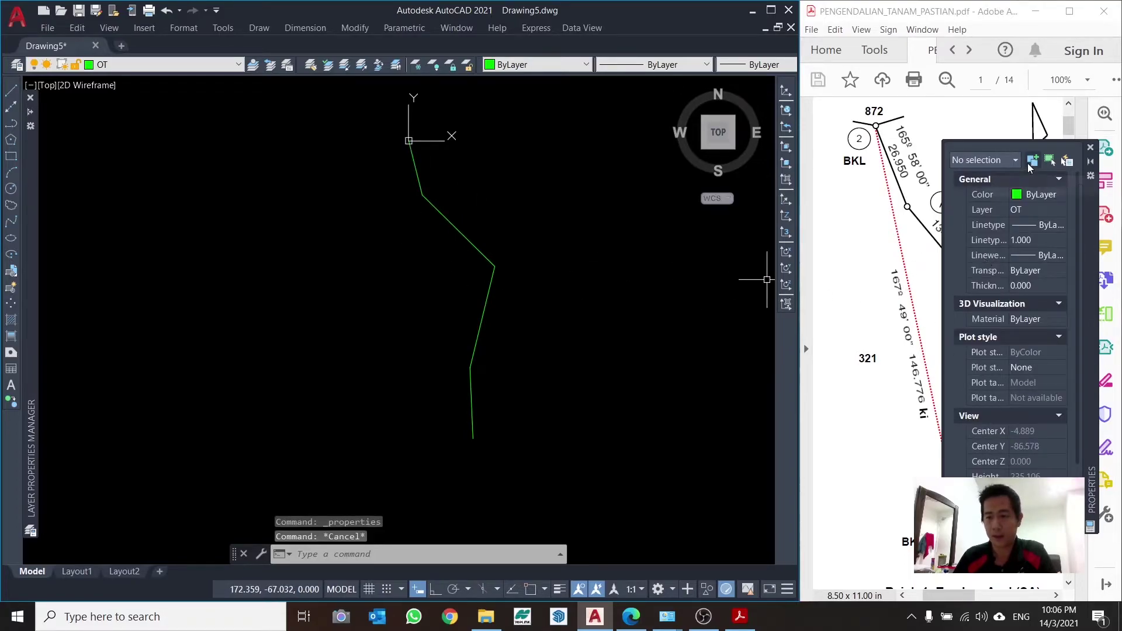
- List the second line to confirm it ends at 41.466, -60.542
{"action": "left_click", "coordinate": [479, 228]}
{"action": "left_click", "coordinate": [444, 237]}
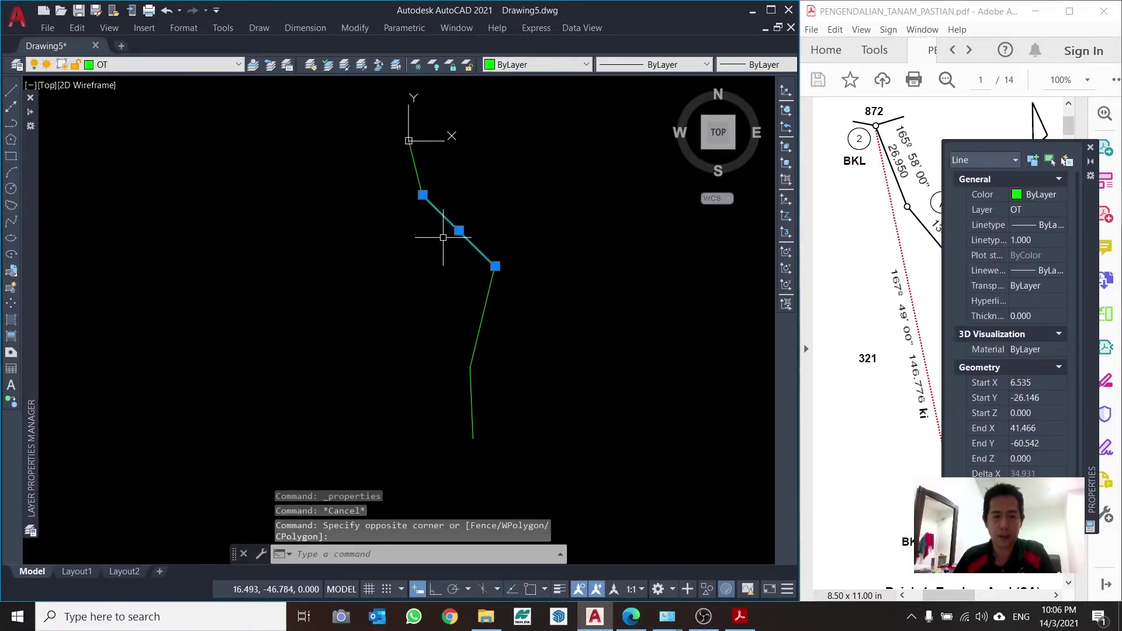
{"action": "type", "text": "LI"}
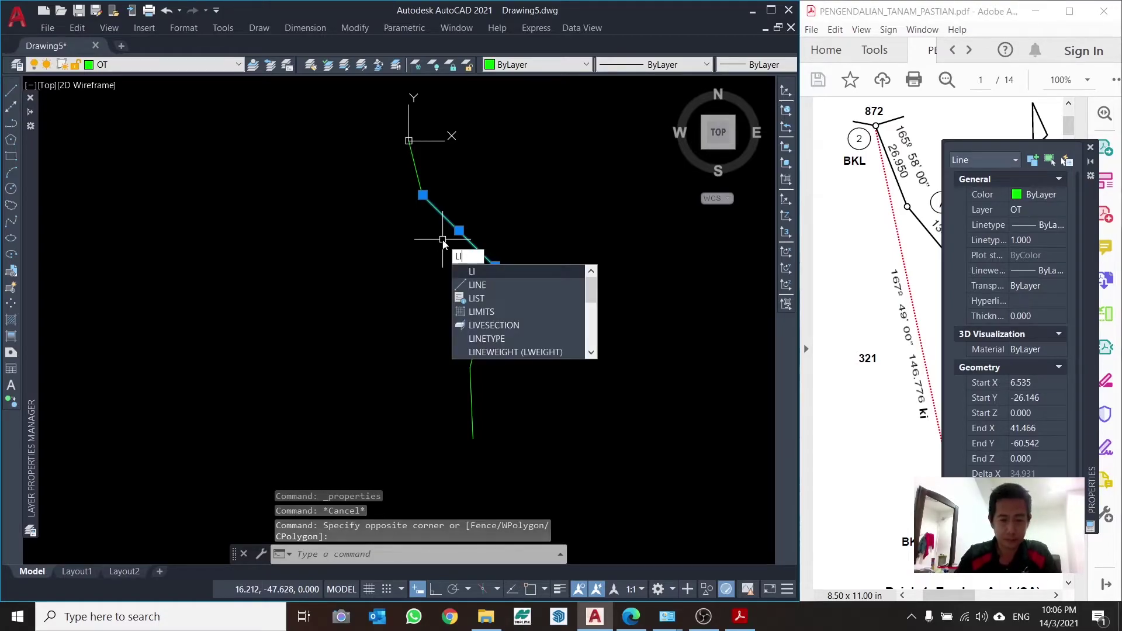
{"action": "key", "text": "Return"}
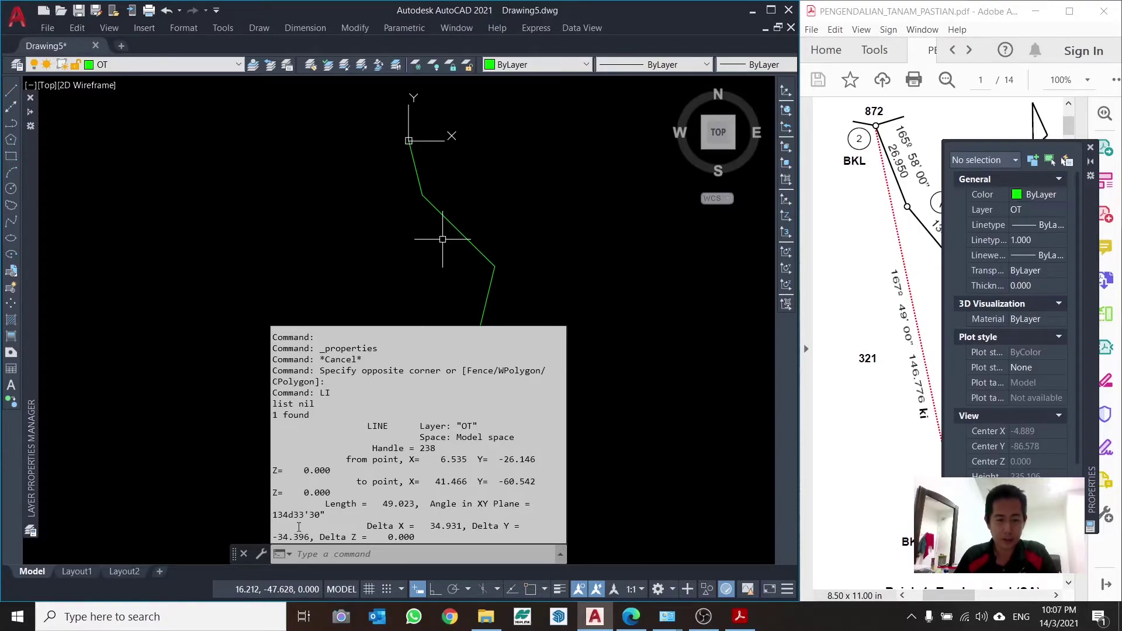
- Close Properties and list the second line: 49.023 at 134°33'30"
{"action": "left_click", "coordinate": [1090, 147]}
{"action": "type", "text": "LI"}
{"action": "key", "text": "Return"}
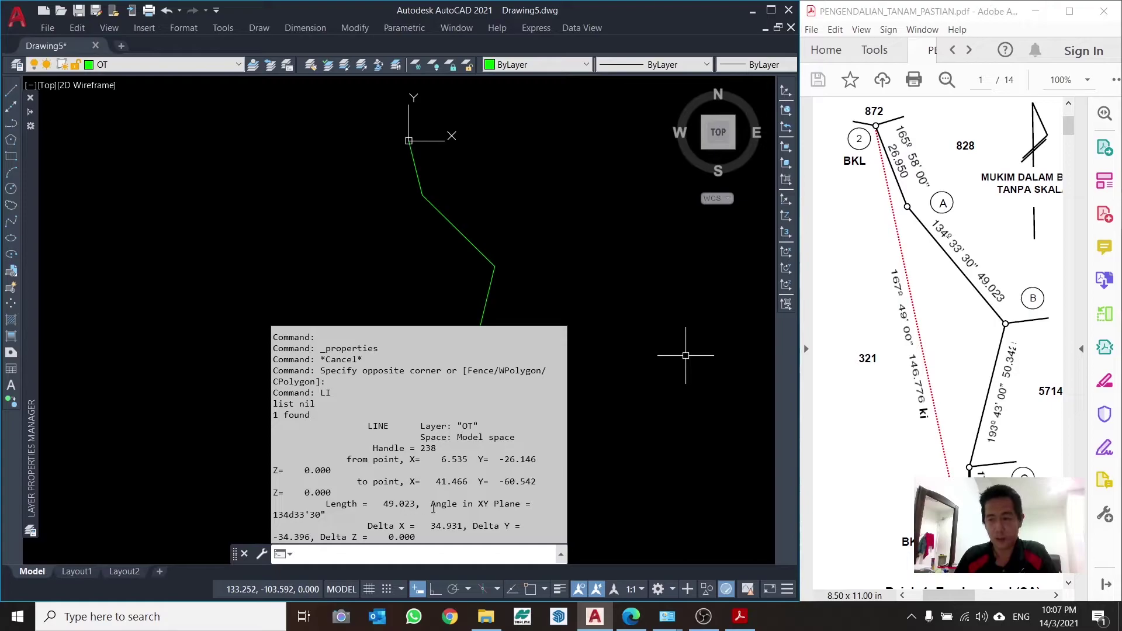
{"action": "key", "text": "Escape"}
- List the third line to confirm 50.342 at 193°43'
{"action": "left_click", "coordinate": [493, 318]}
{"action": "left_click", "coordinate": [395, 343]}
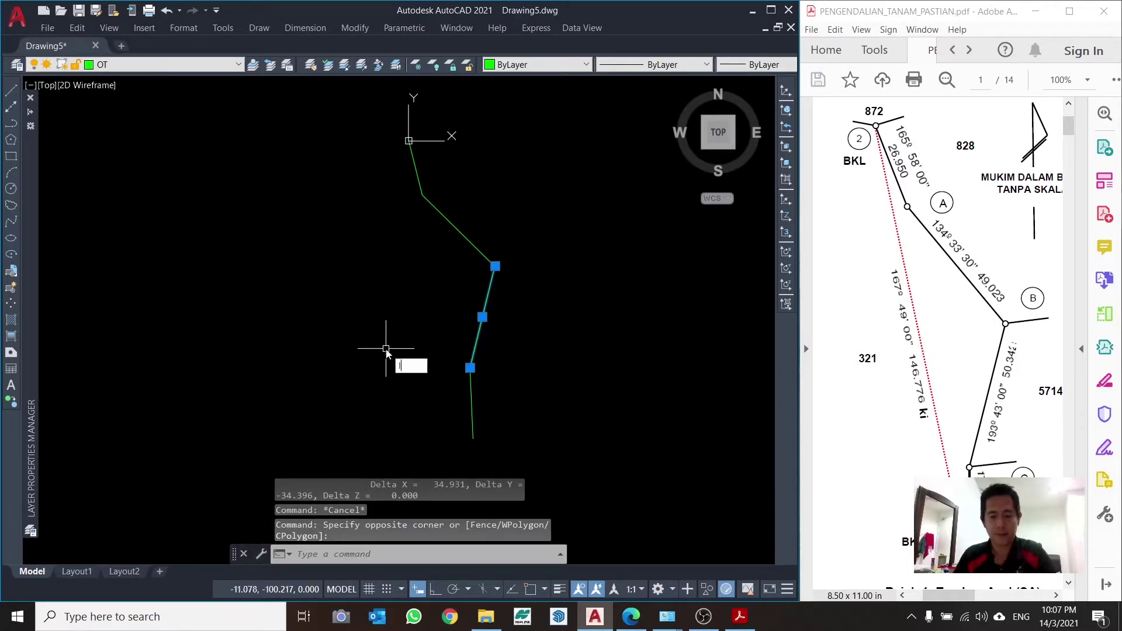
{"action": "type", "text": "li"}
{"action": "key", "text": "Return"}
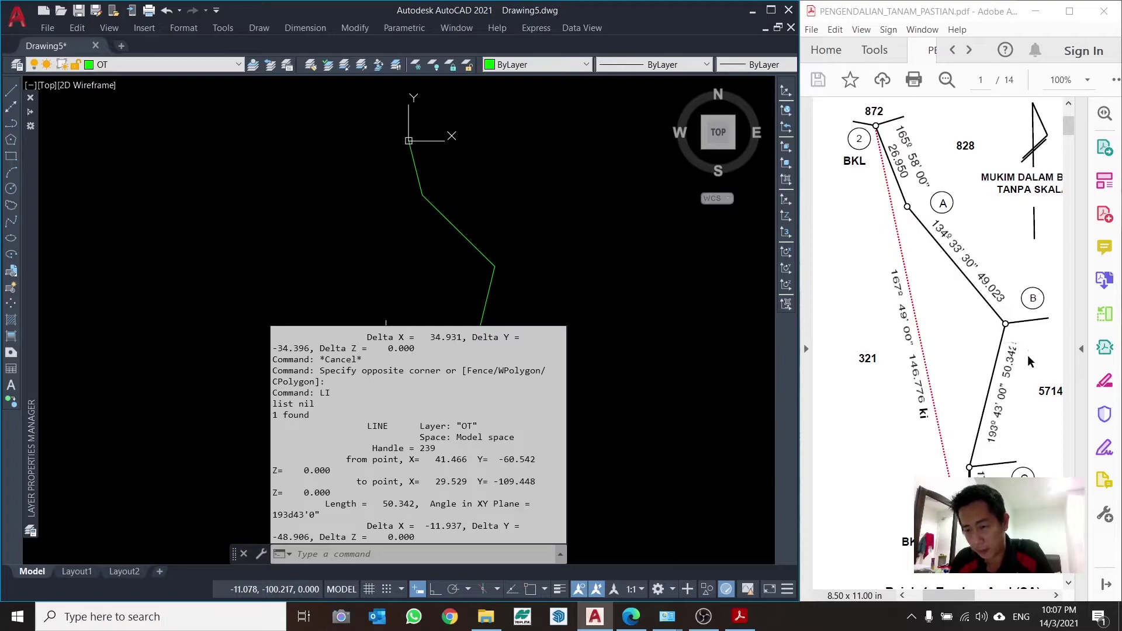
{"action": "scroll", "coordinate": [1017, 374], "scroll_direction": "up", "scroll_amount": 1}
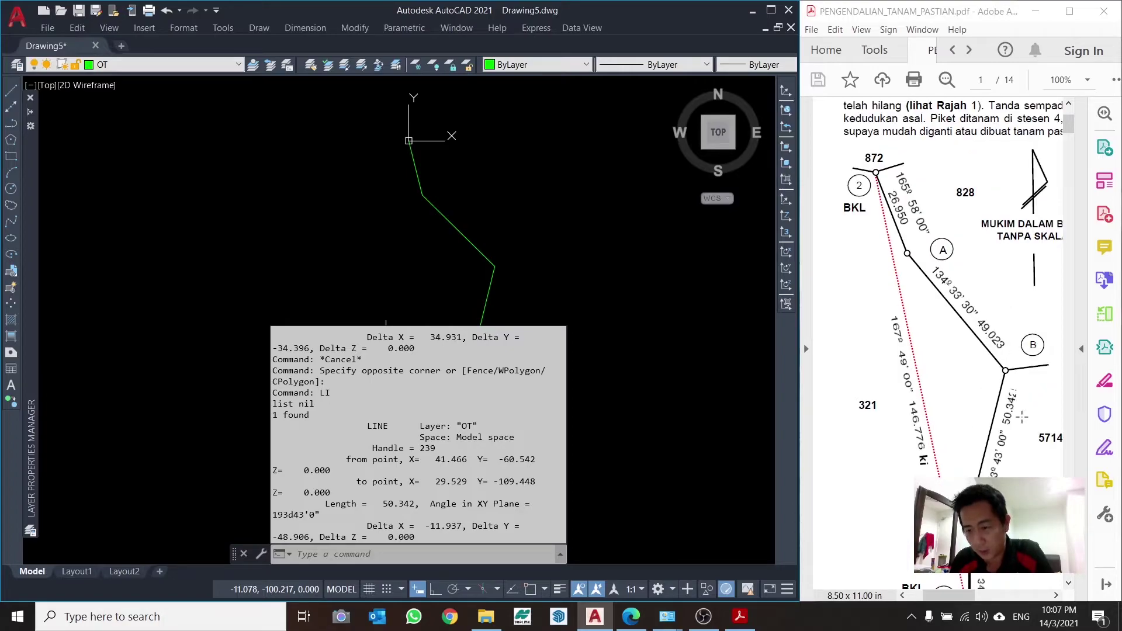
{"action": "scroll", "coordinate": [989, 343], "scroll_direction": "down", "scroll_amount": 2}
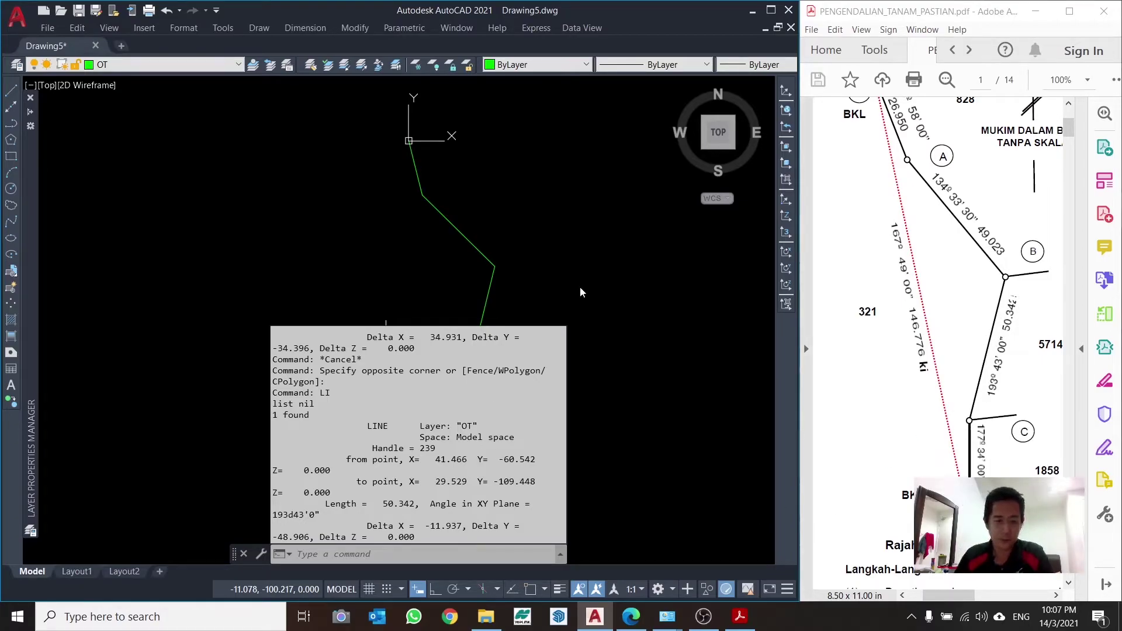
{"action": "key", "text": "Escape"}
- List the fourth line to confirm 34.053 at 177°34'
{"action": "left_click", "coordinate": [522, 438]}
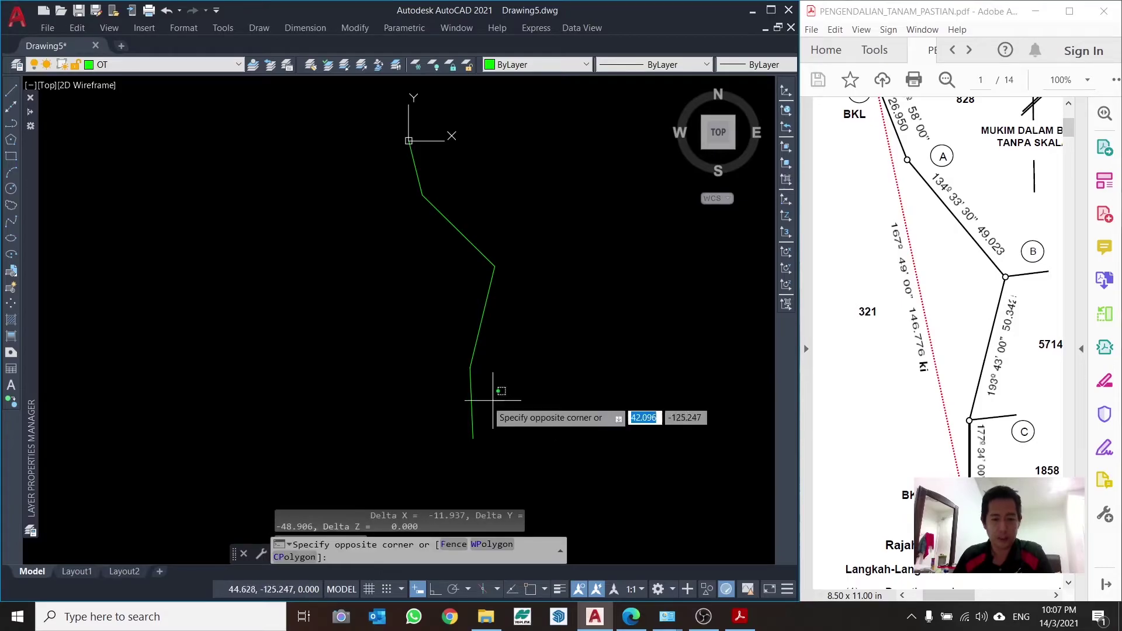
{"action": "left_click", "coordinate": [405, 431]}
{"action": "type", "text": "LI"}
{"action": "key", "text": "Return"}
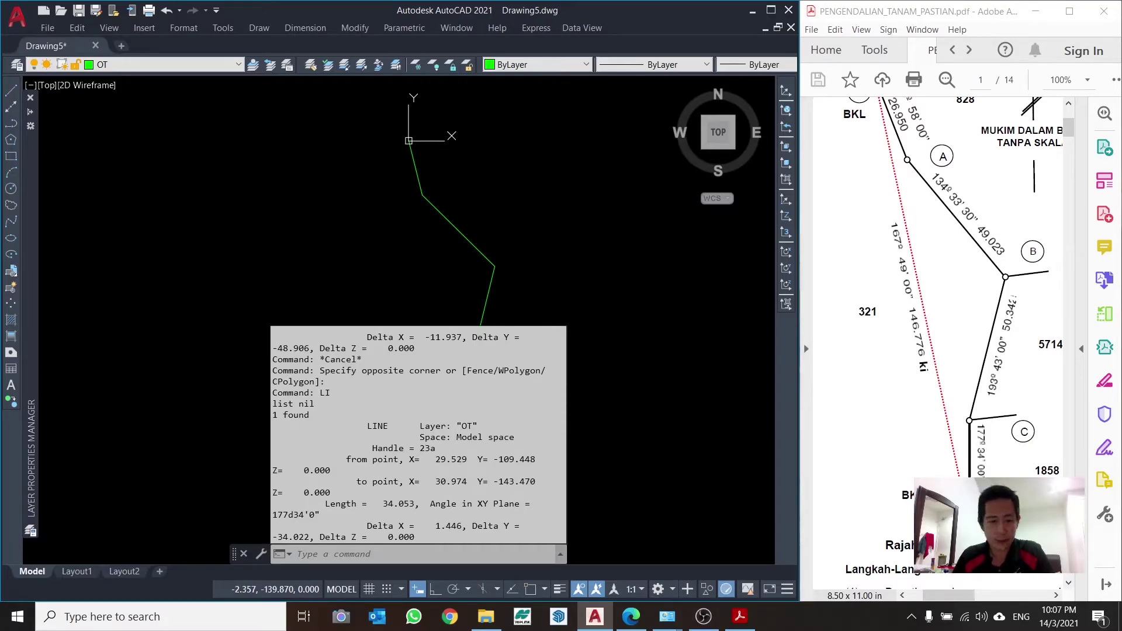
{"action": "key", "text": "Escape"}
{"action": "key", "text": "Escape"}
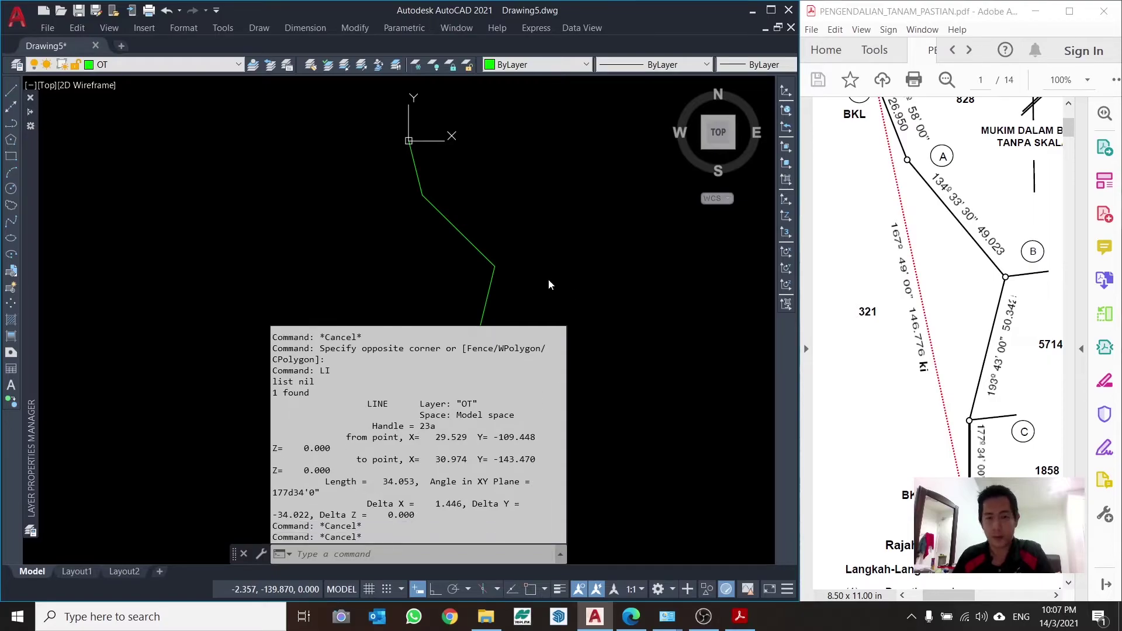
{"action": "key", "text": "Escape"}
{"action": "key", "text": "Escape"}
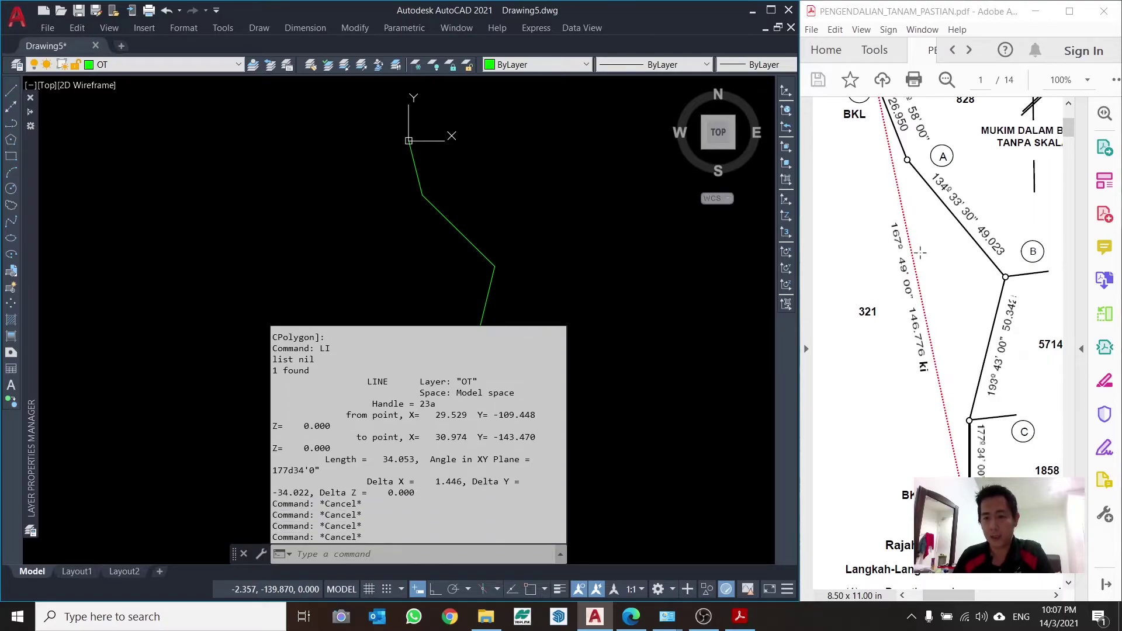
{"action": "scroll", "coordinate": [919, 252], "scroll_direction": "up", "scroll_amount": 2}
{"action": "scroll", "coordinate": [997, 287], "scroll_direction": "down", "scroll_amount": 2}
{"action": "scroll", "coordinate": [997, 287], "scroll_direction": "up", "scroll_amount": 2}
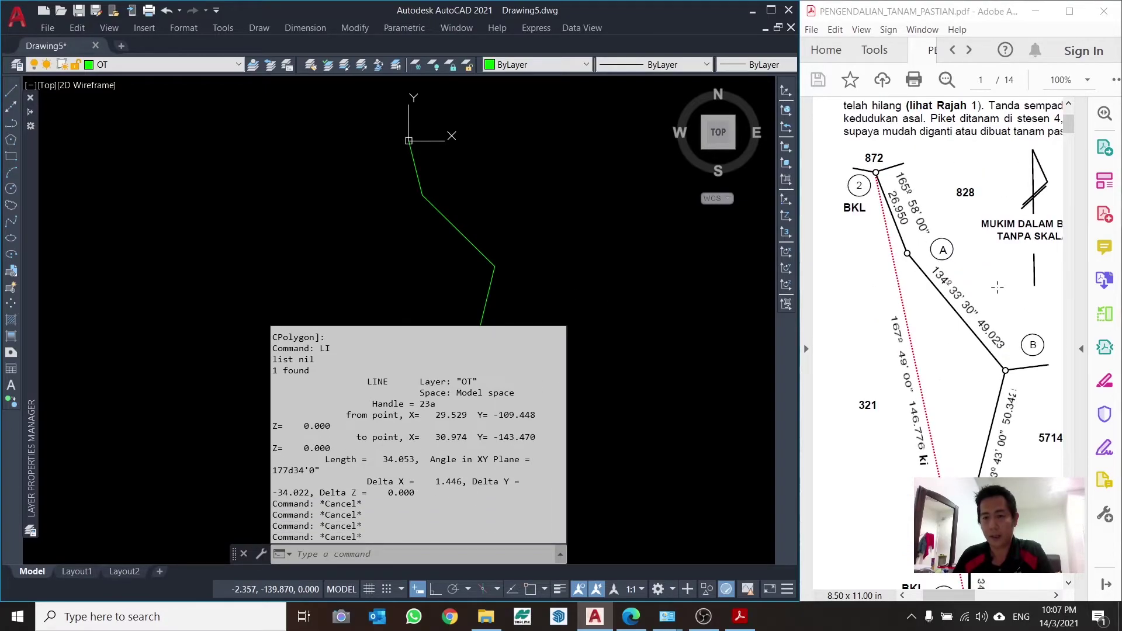
{"action": "scroll", "coordinate": [883, 176], "scroll_direction": "down", "scroll_amount": 2}
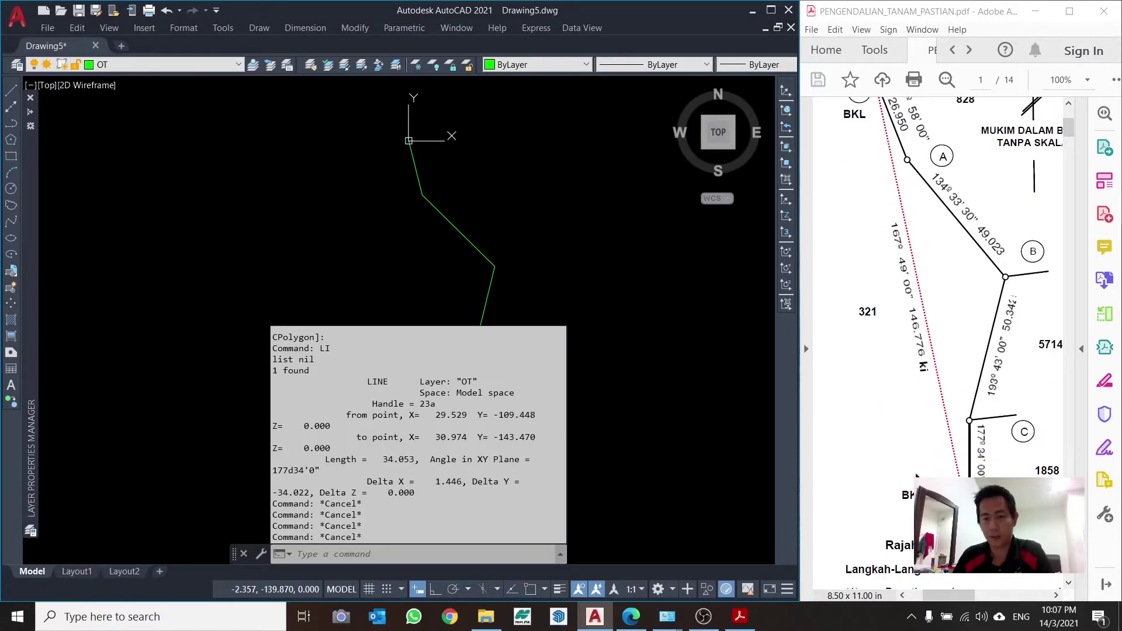
{"action": "mouse_move", "coordinate": [32, 438]}
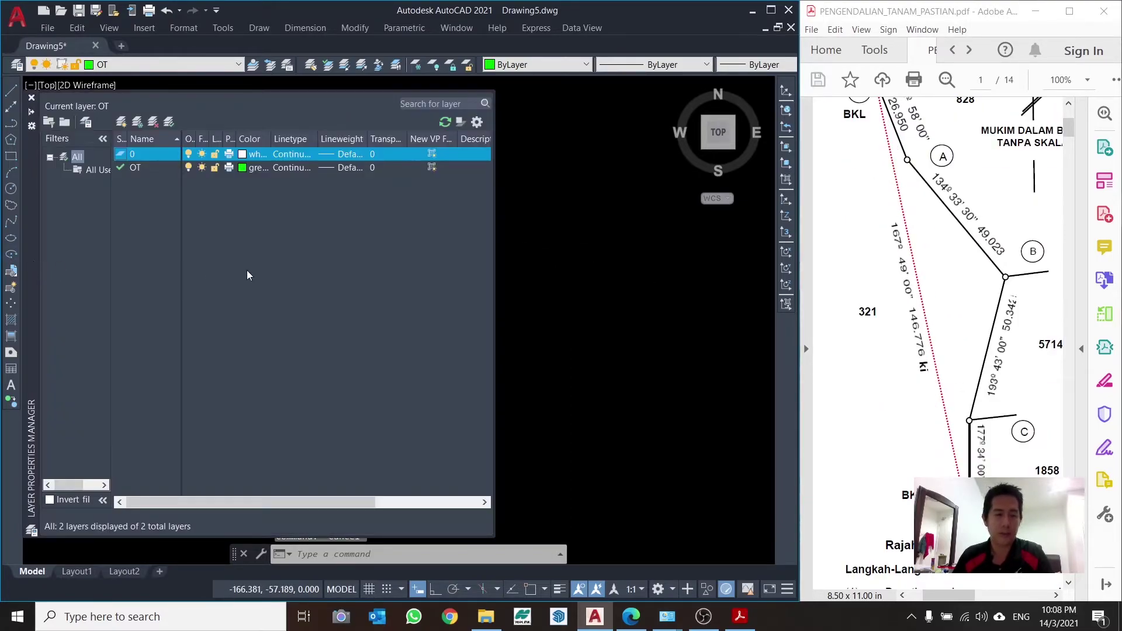
- Start a new line and turn on Endpoint object snap in Drafting Settings
{"action": "left_click", "coordinate": [534, 214]}
{"action": "key", "text": "Escape"}
{"action": "key", "text": "Escape"}
{"action": "key", "text": "Escape"}
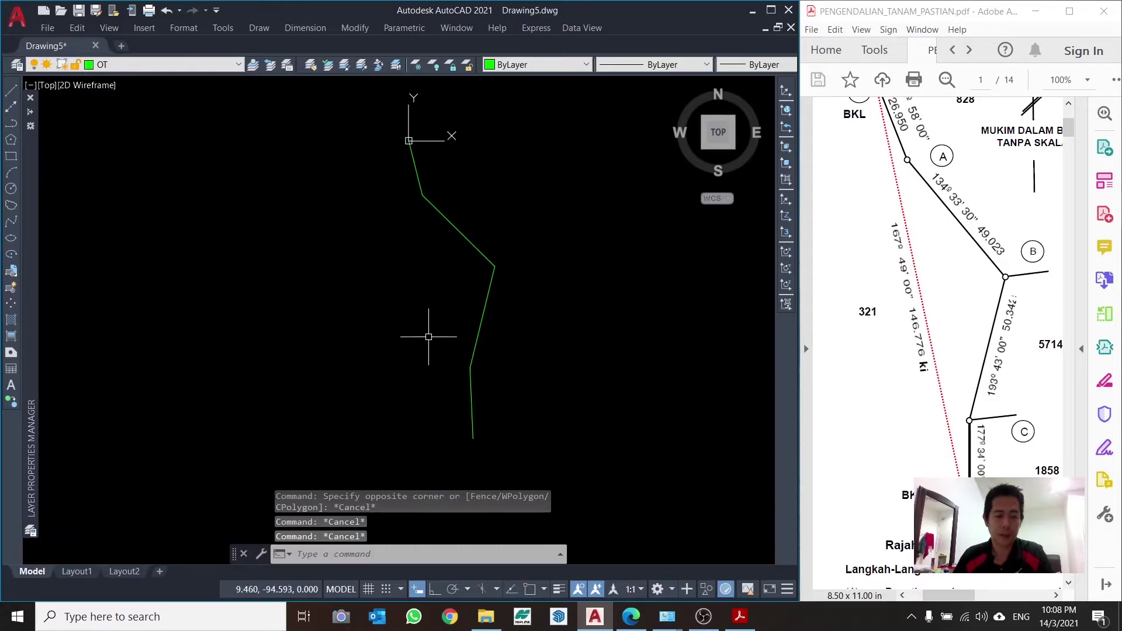
{"action": "type", "text": "l"}
{"action": "key", "text": "Return"}
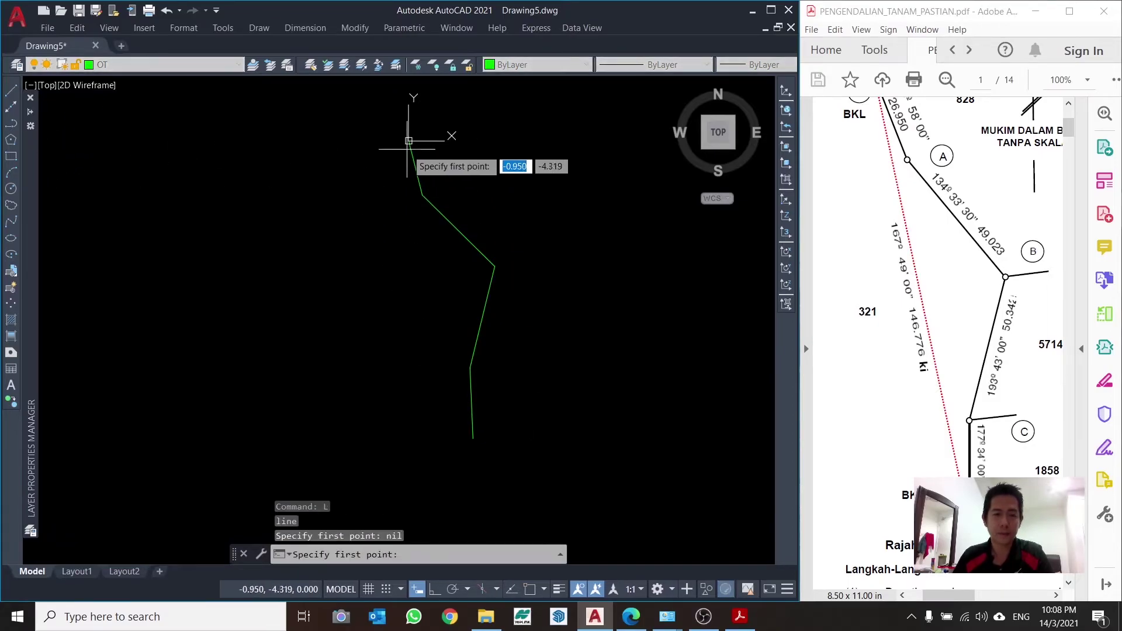
{"action": "type", "text": "os"}
{"action": "key", "text": "Return"}
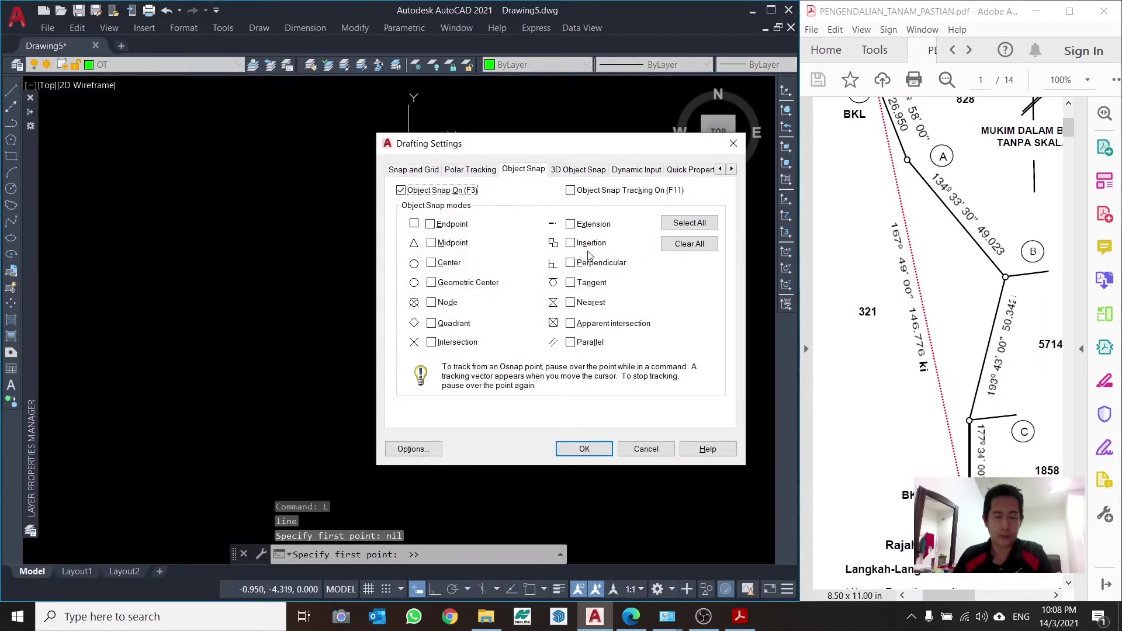
{"action": "left_click", "coordinate": [431, 224]}
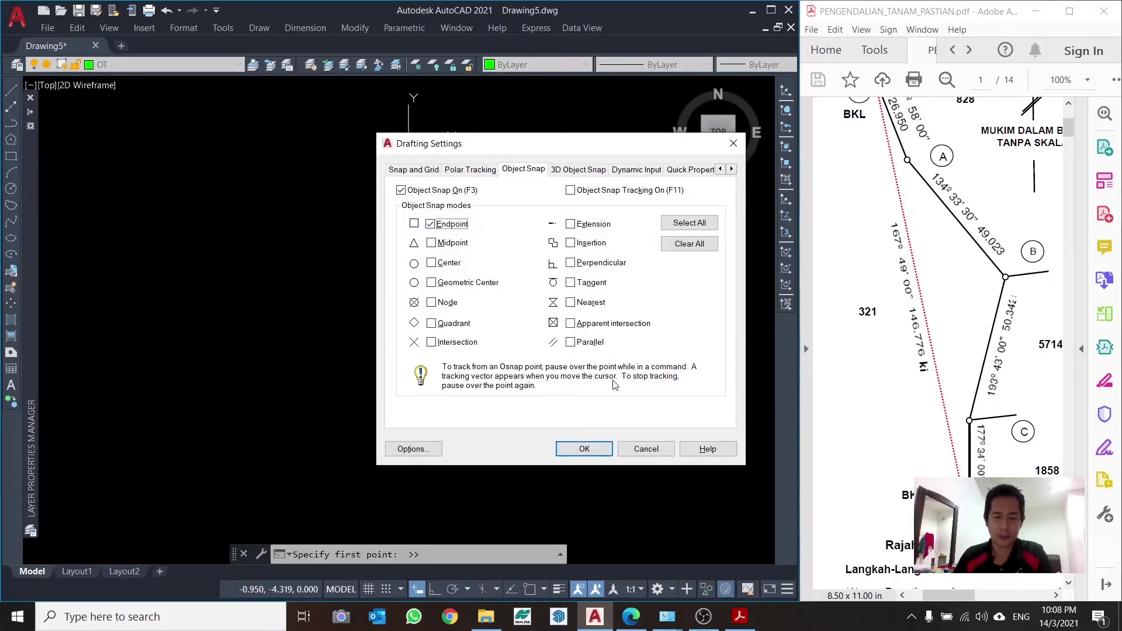
{"action": "left_click", "coordinate": [584, 449]}
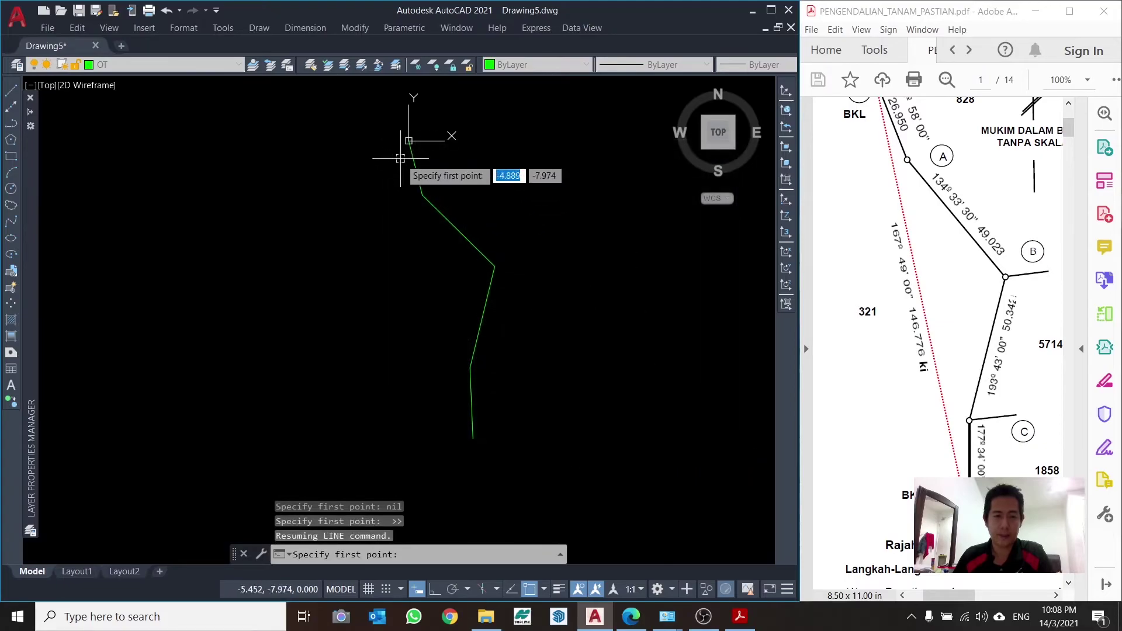
- Draw the 146.776 closing line from the first to last traverse point and colour it red
{"action": "left_click", "coordinate": [408, 141]}
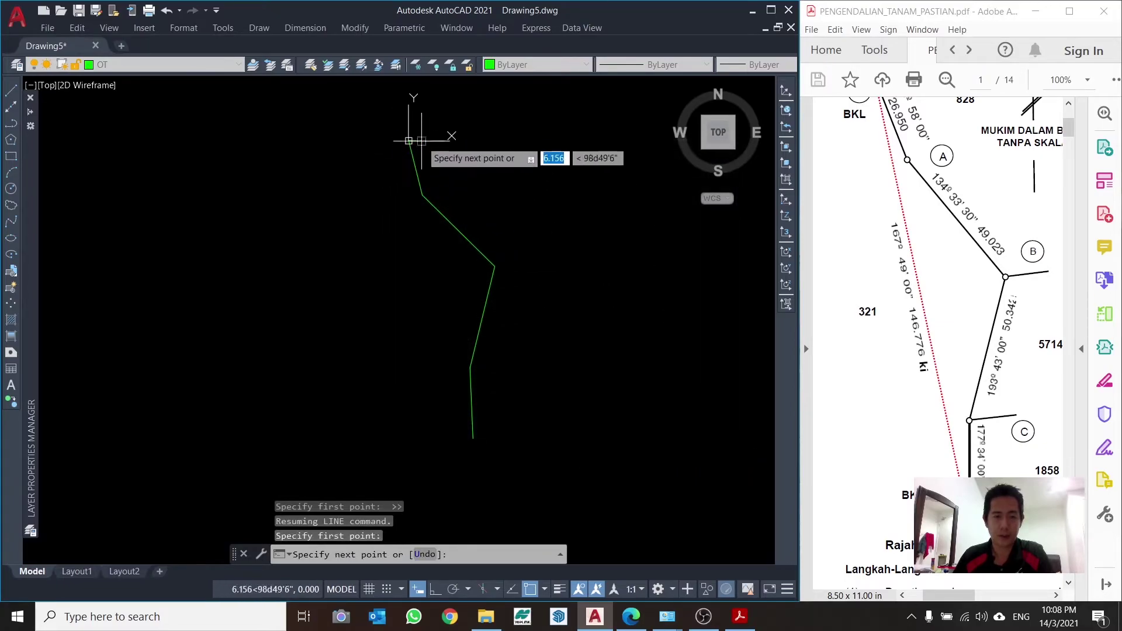
{"action": "left_click", "coordinate": [472, 439]}
{"action": "key", "text": "Escape"}
{"action": "left_click", "coordinate": [463, 294]}
{"action": "left_click", "coordinate": [333, 245]}
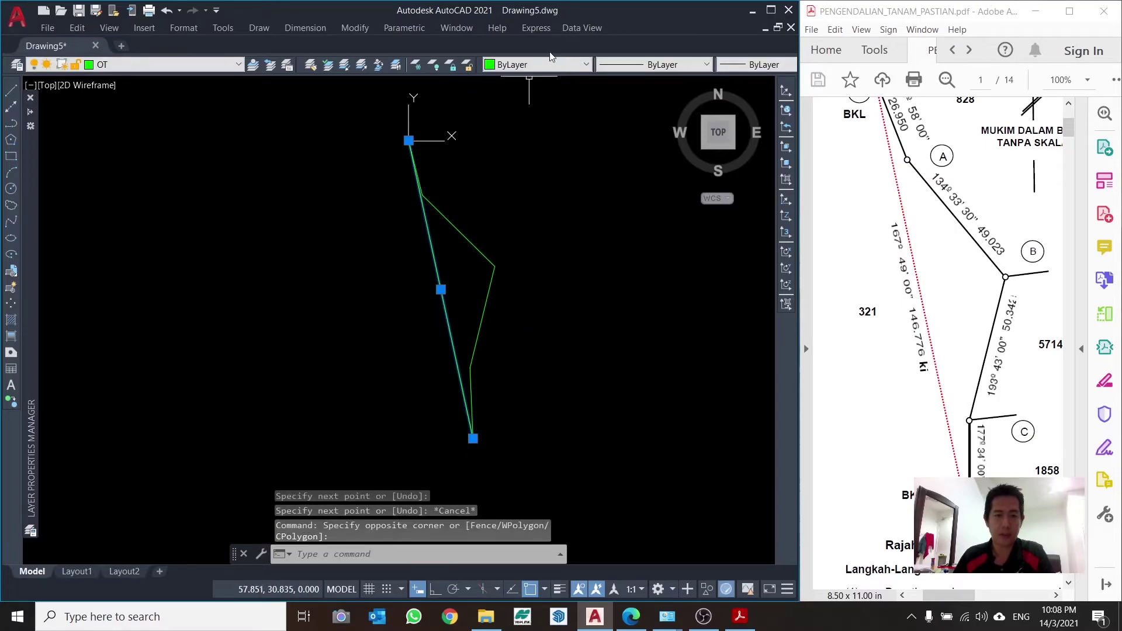
{"action": "left_click", "coordinate": [537, 65]}
{"action": "left_click", "coordinate": [527, 97]}
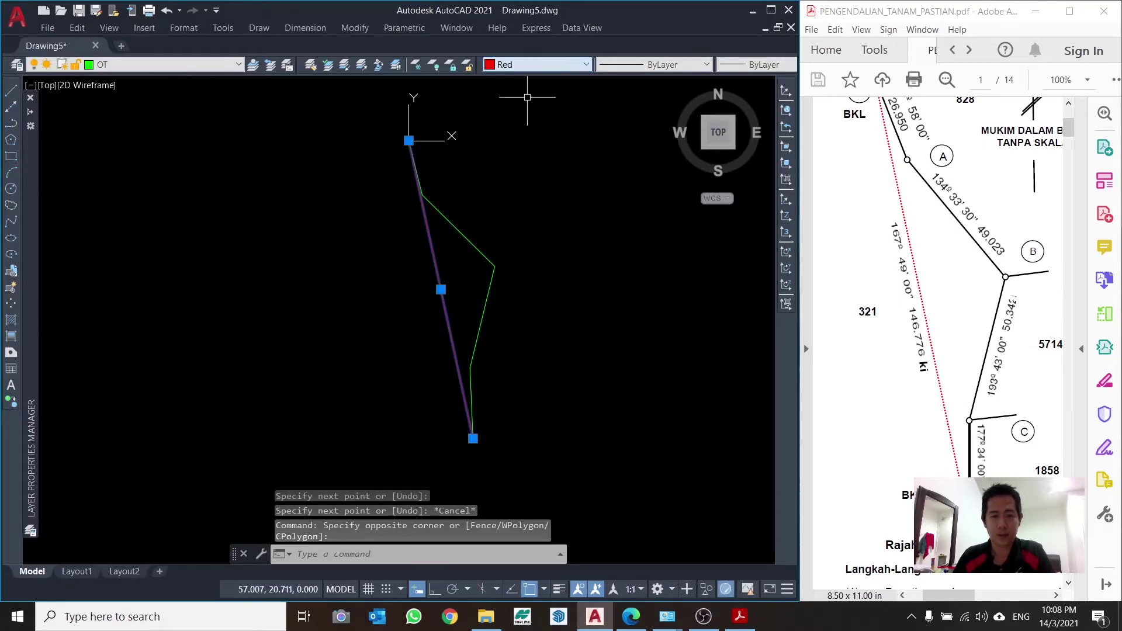
{"action": "key", "text": "Escape"}
- Reposition the view and window-select the red closing line
{"action": "scroll", "coordinate": [401, 205], "scroll_direction": "up", "scroll_amount": 3}
{"action": "scroll", "coordinate": [430, 200], "scroll_direction": "down", "scroll_amount": 5}
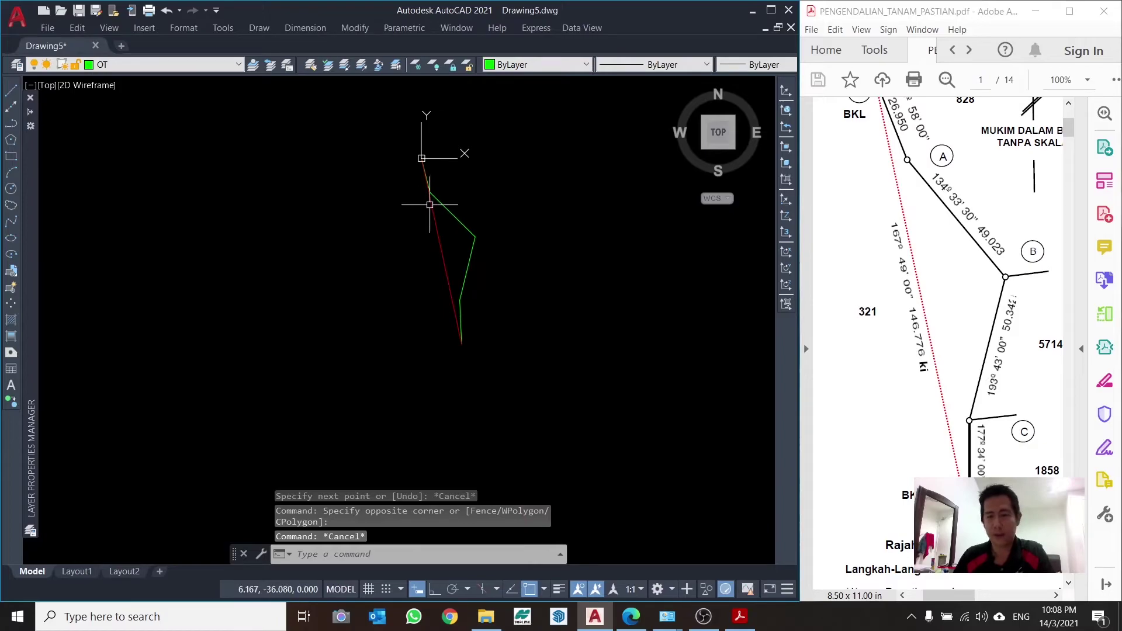
{"action": "middle_click_drag", "start_coordinate": [429, 204], "coordinate": [456, 239]}
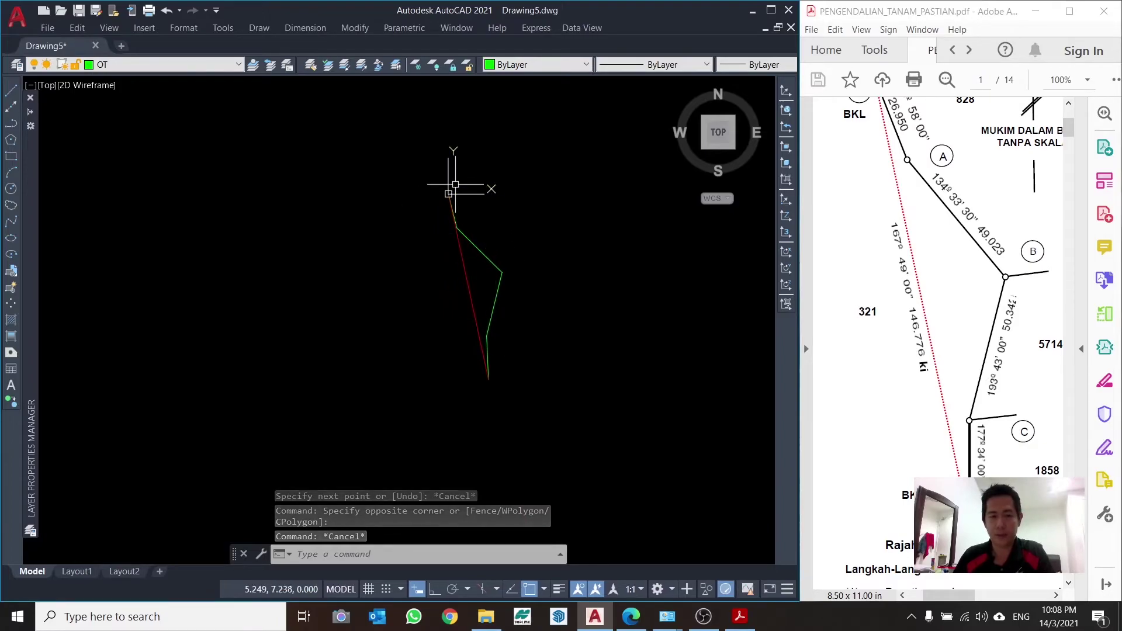
{"action": "scroll", "coordinate": [439, 323], "scroll_direction": "up", "scroll_amount": 6}
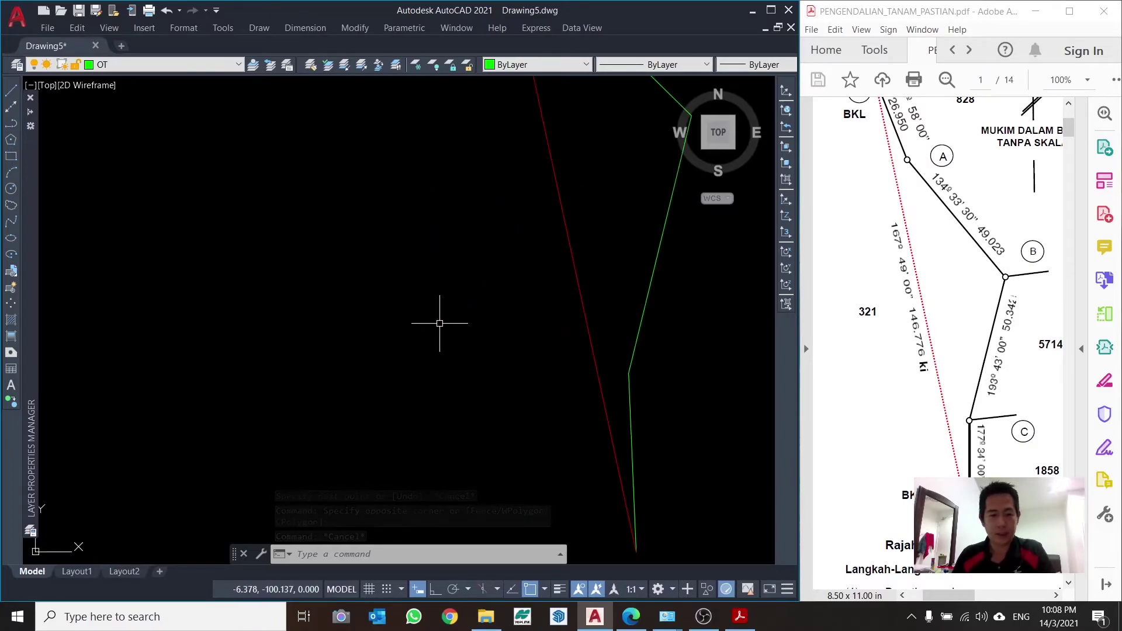
{"action": "scroll", "coordinate": [487, 310], "scroll_direction": "down", "scroll_amount": 4}
{"action": "left_click", "coordinate": [517, 239]}
{"action": "left_click", "coordinate": [427, 291]}
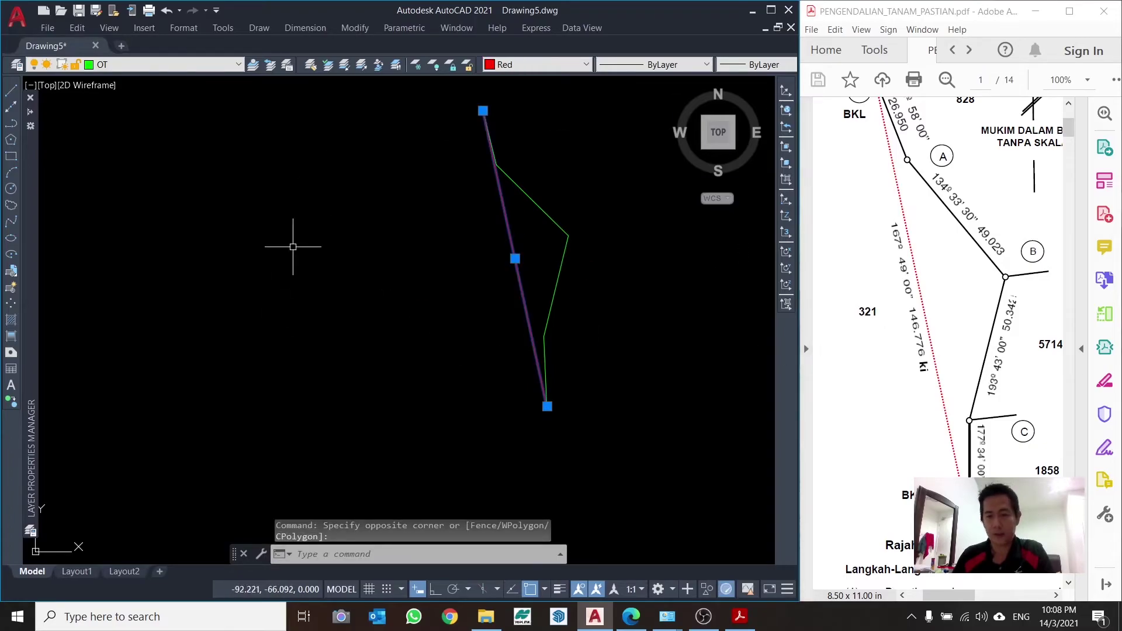
- List the red closing line, reading 146.776 at 167d49'2", ending at 30.974, -143.470
{"action": "type", "text": "li"}
{"action": "key", "text": "Return"}
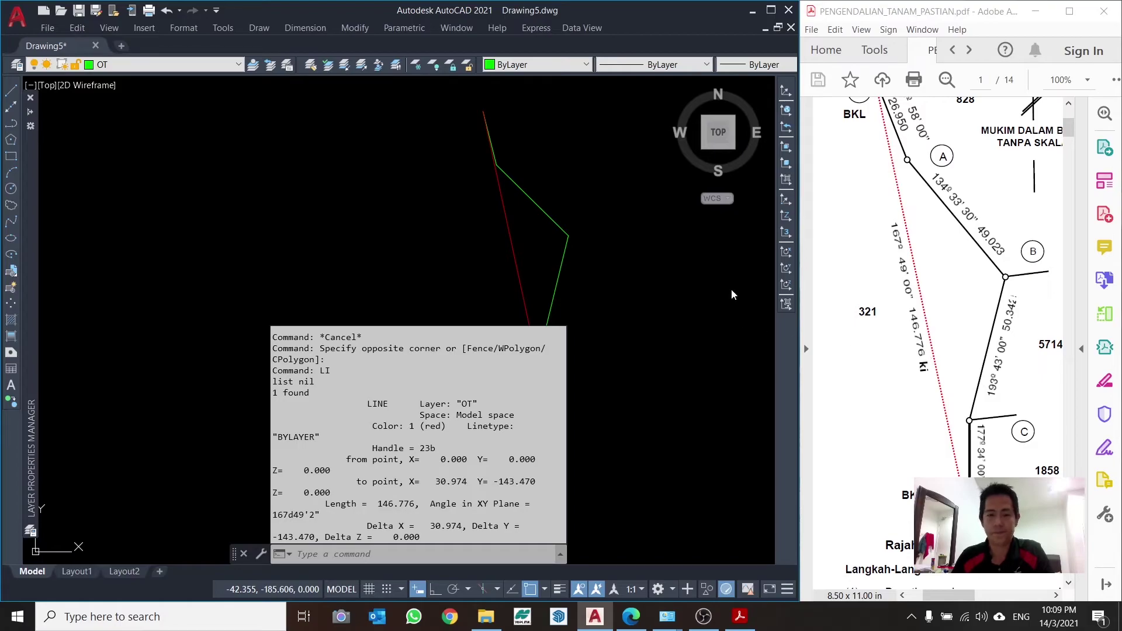
{"action": "key", "text": "Escape"}
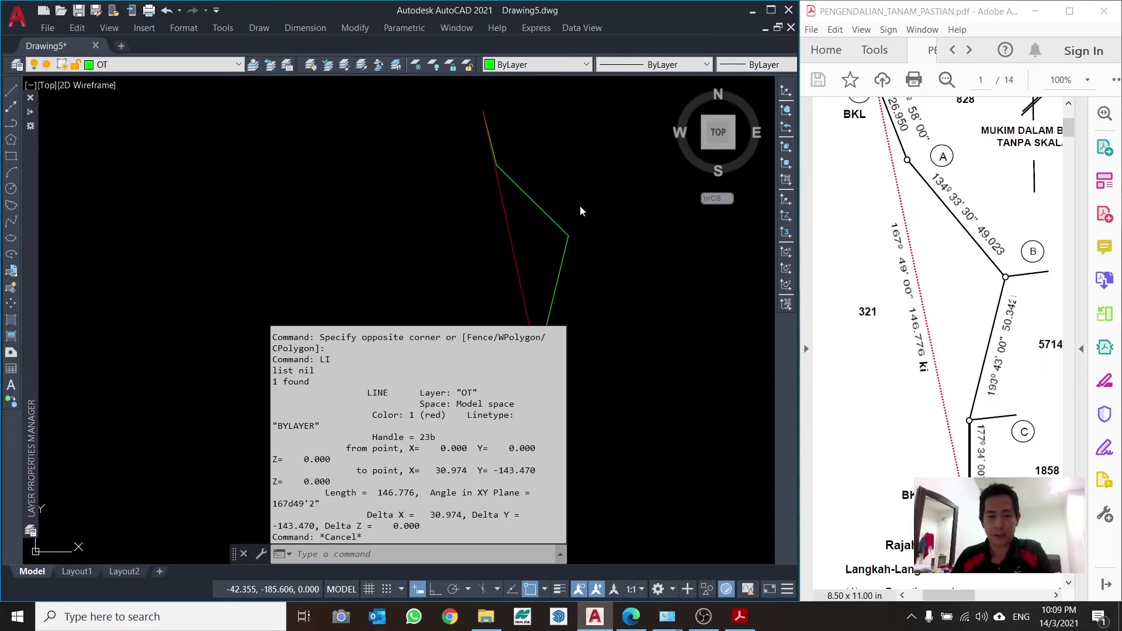
{"action": "key", "text": "F2"}
{"action": "key", "text": "Escape"}
{"action": "key", "text": "Escape"}
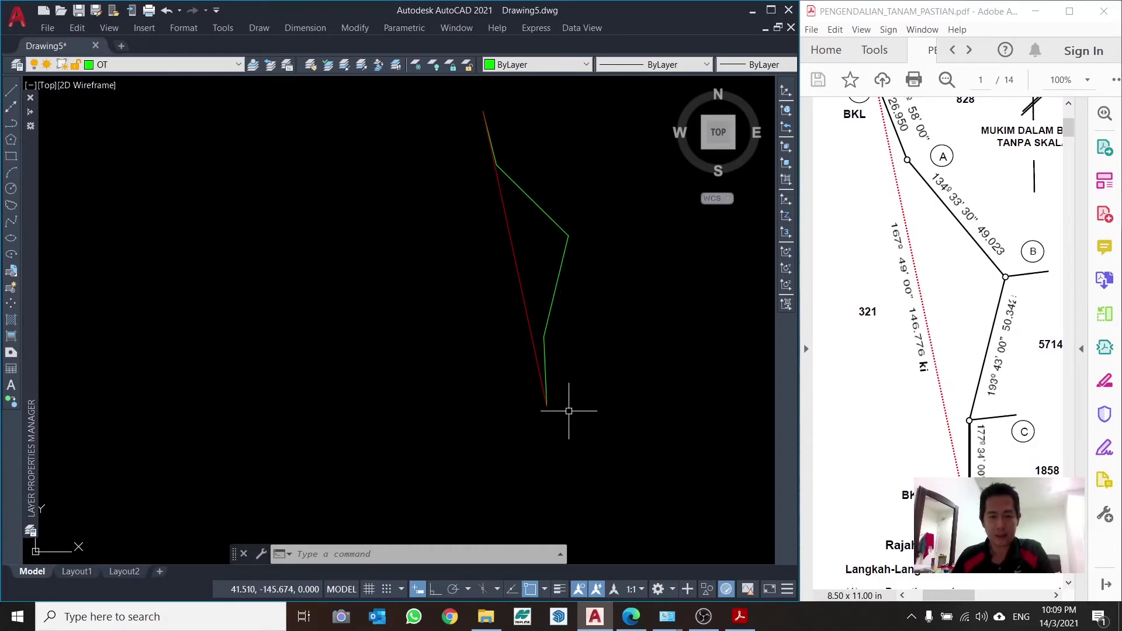
- Enable dynamic input from the status bar and set DYNMODE to 1, re-applying it after F12
{"action": "left_click", "coordinate": [417, 591]}
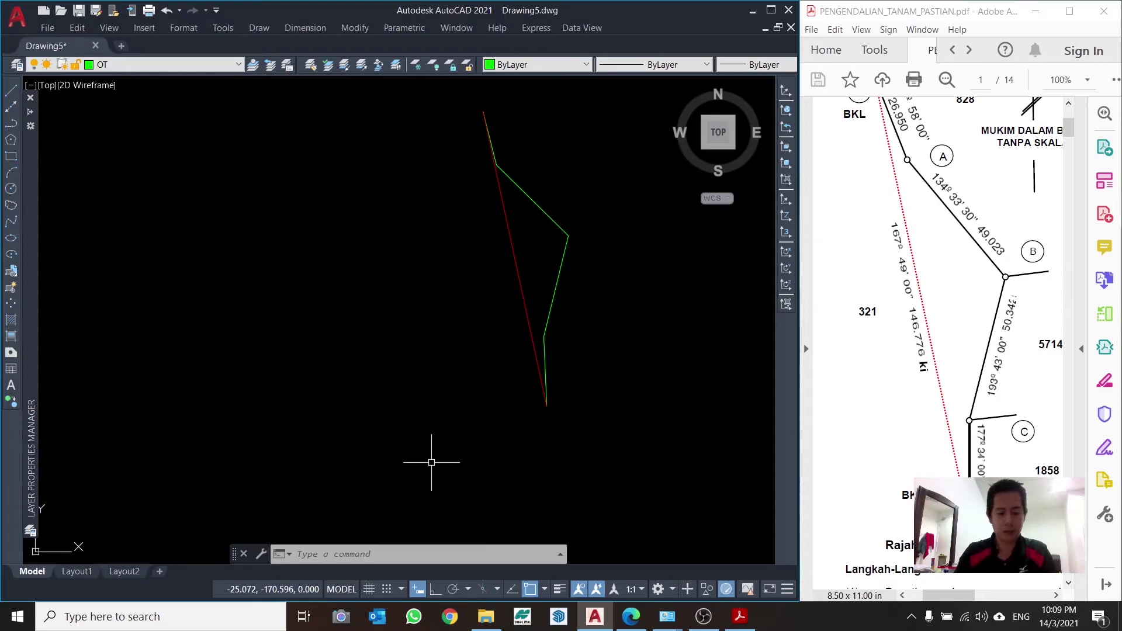
{"action": "type", "text": "dy"}
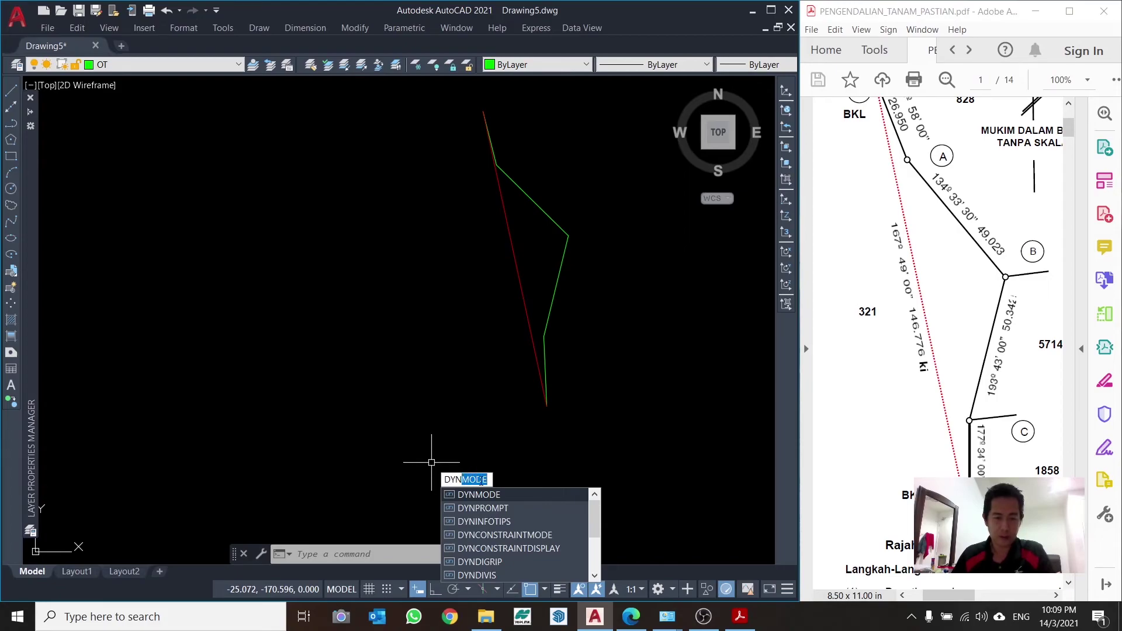
{"action": "key", "text": "Return"}
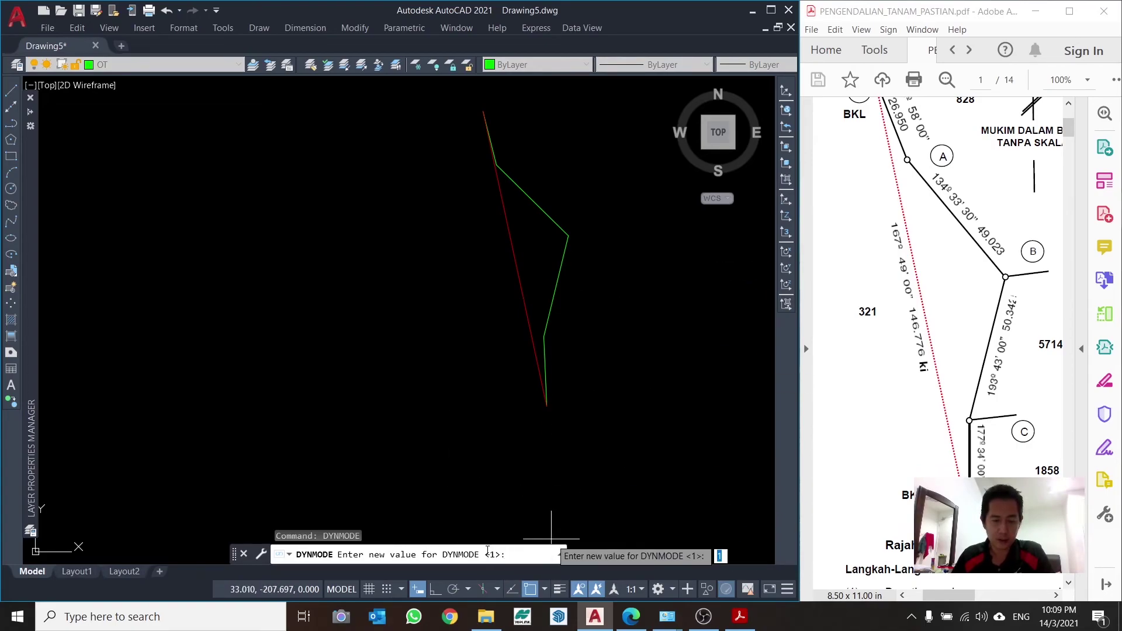
{"action": "left_click", "coordinate": [529, 555]}
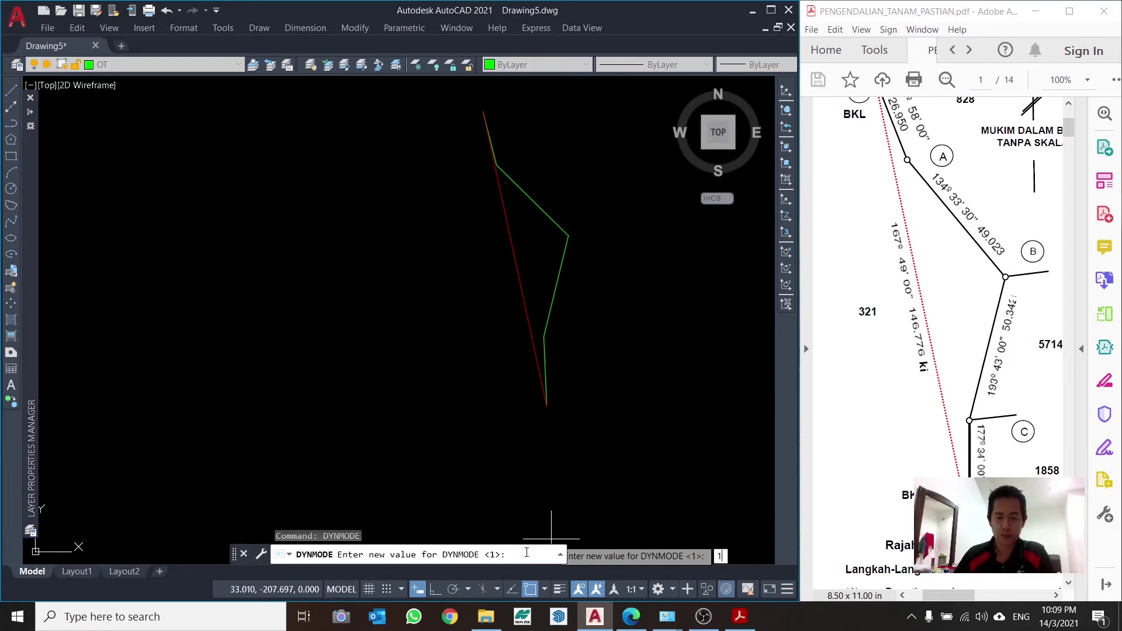
{"action": "key", "text": "Return"}
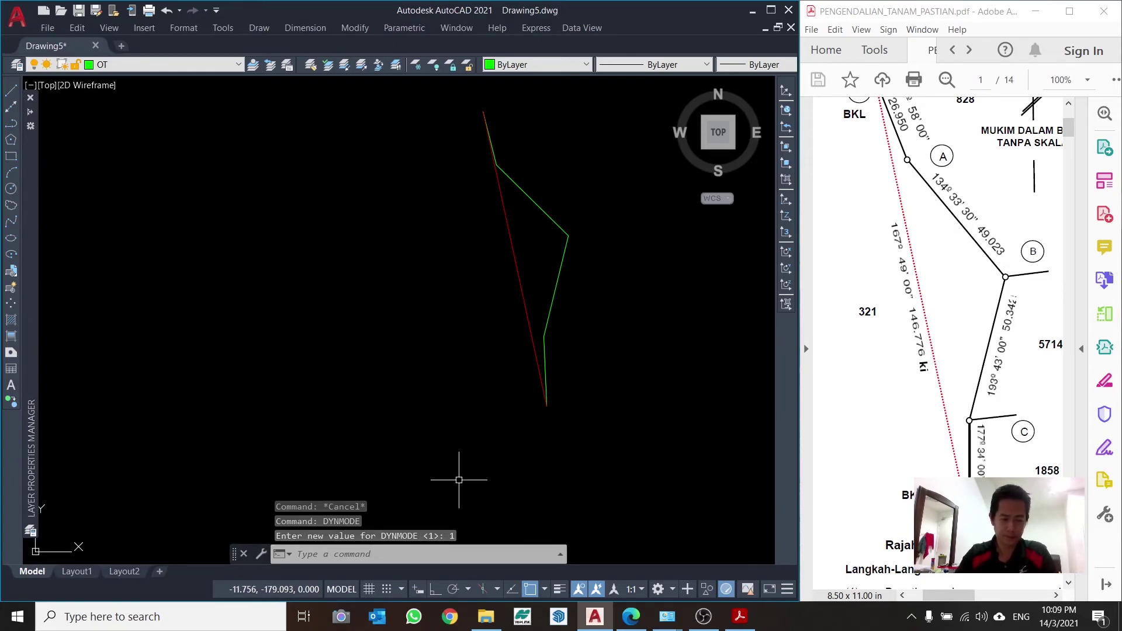
{"action": "key", "text": "F12"}
{"action": "key", "text": "Return"}
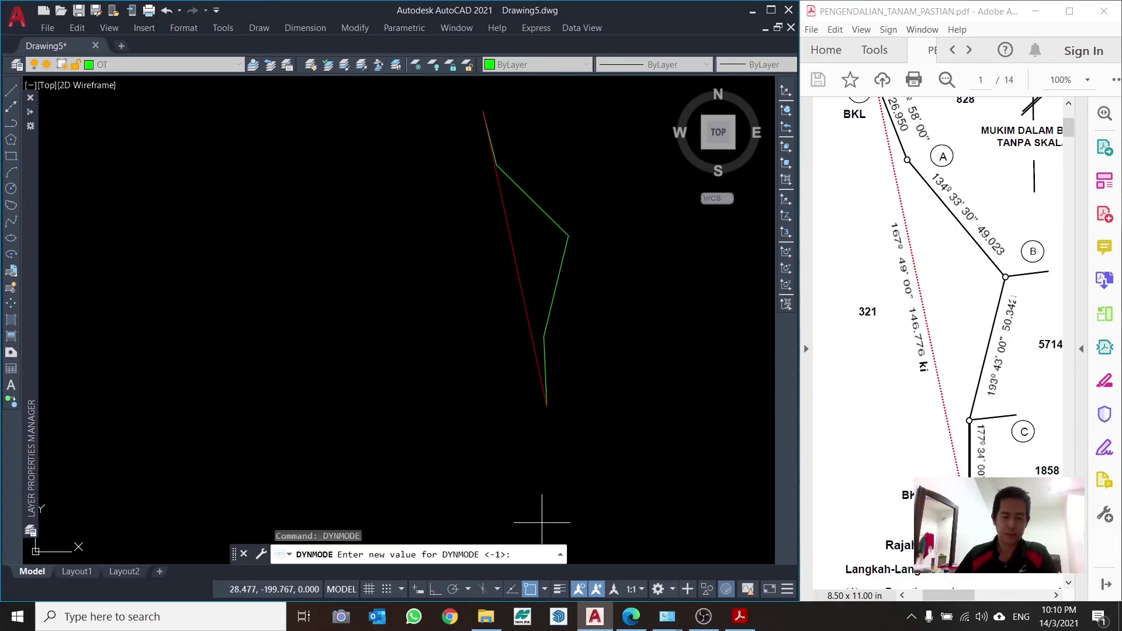
{"action": "type", "text": "1"}
{"action": "key", "text": "Return"}
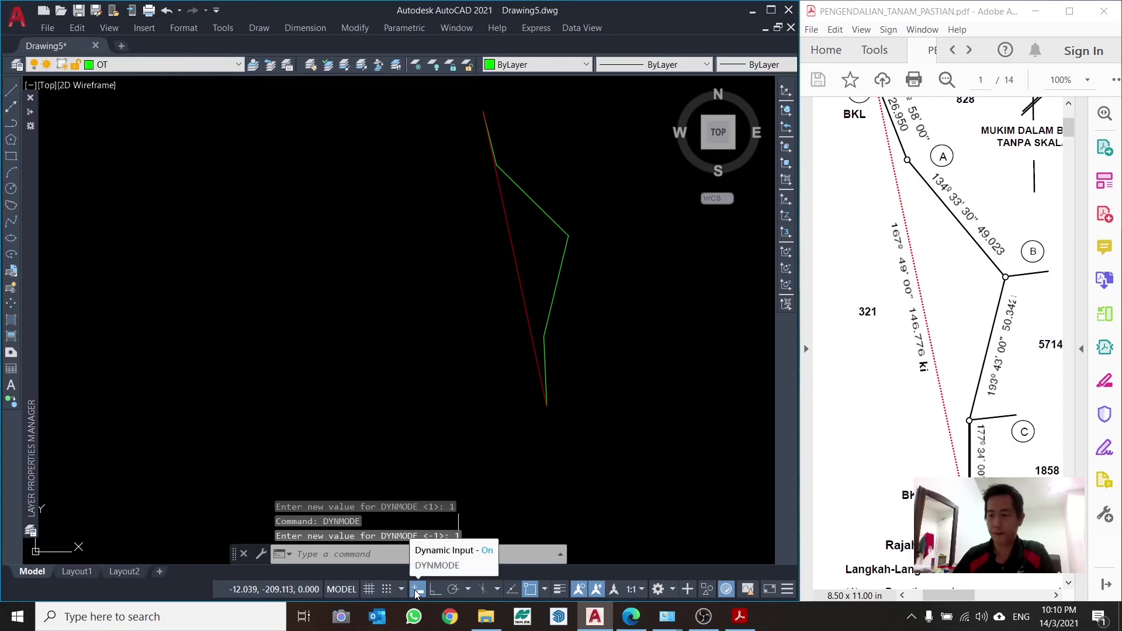
{"action": "scroll", "coordinate": [453, 288], "scroll_direction": "up", "scroll_amount": 3}
{"action": "scroll", "coordinate": [455, 283], "scroll_direction": "up", "scroll_amount": 4}
{"action": "scroll", "coordinate": [455, 283], "scroll_direction": "down", "scroll_amount": 4}
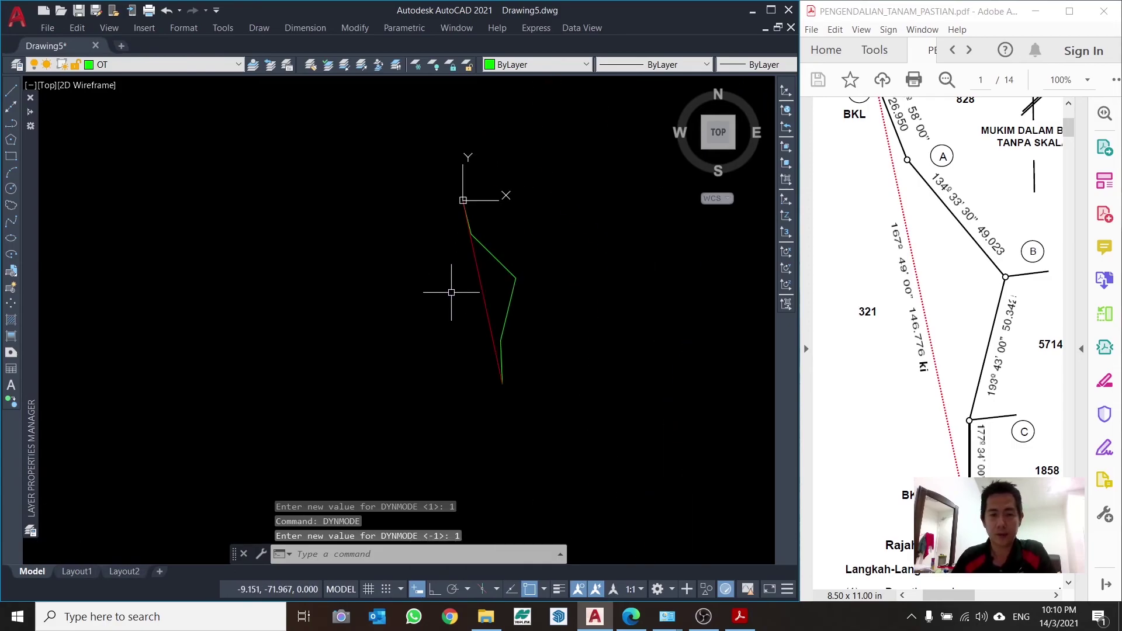
{"action": "scroll", "coordinate": [476, 180], "scroll_direction": "up", "scroll_amount": 2}
{"action": "scroll", "coordinate": [476, 172], "scroll_direction": "down", "scroll_amount": 3}
{"action": "scroll", "coordinate": [476, 170], "scroll_direction": "up", "scroll_amount": 4}
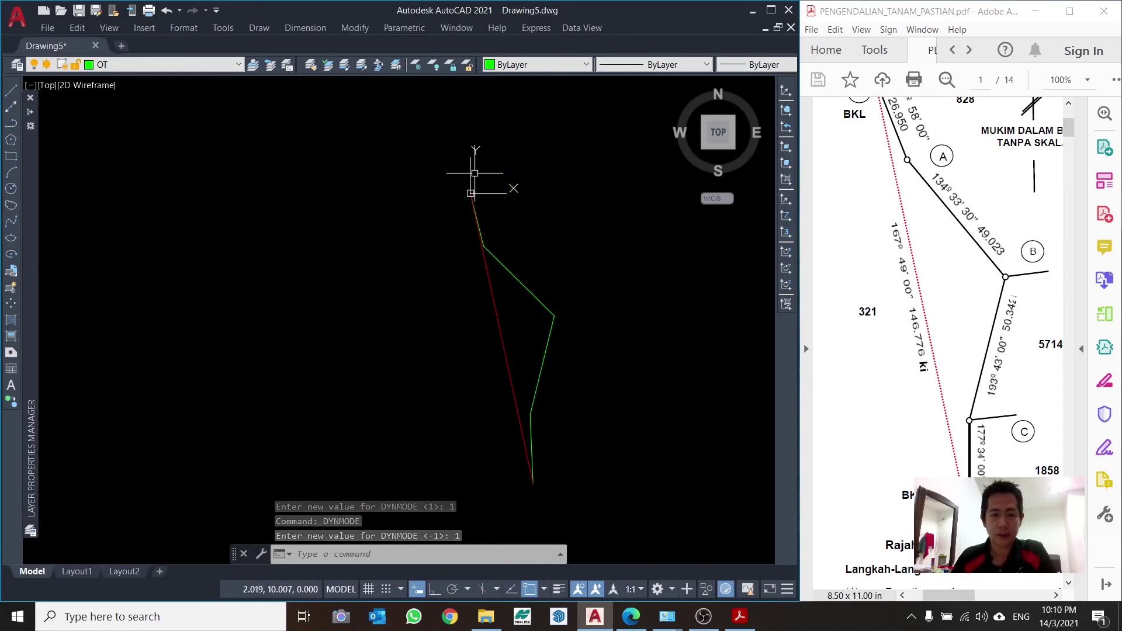